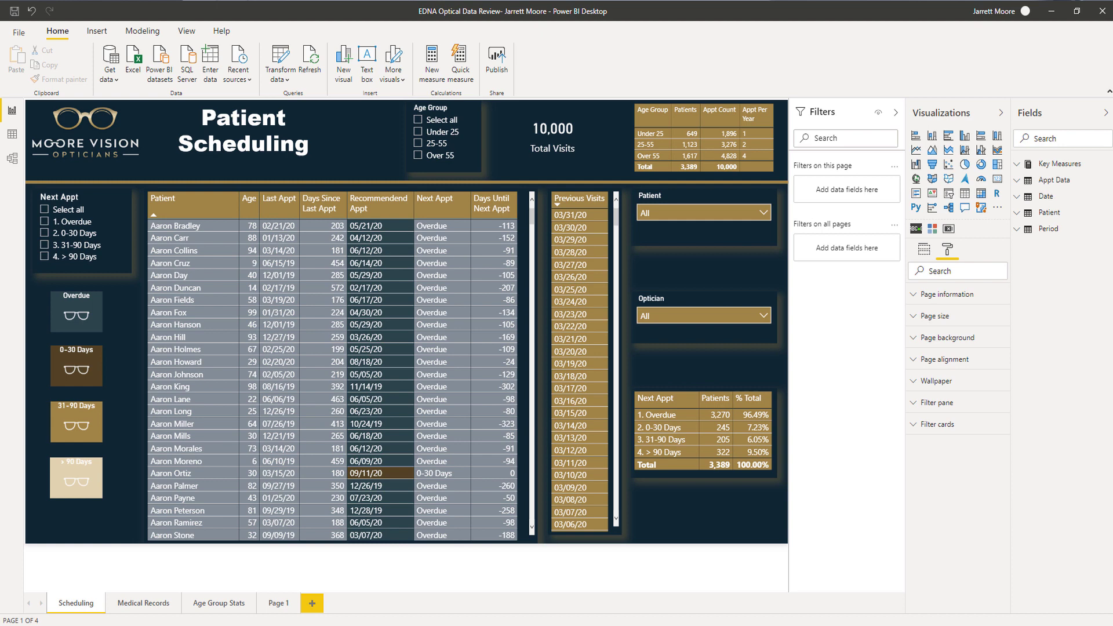
Read through the Power BI Challenge 5 optical data forum post, then return to the Power BI report
mouse_move(759, 388)
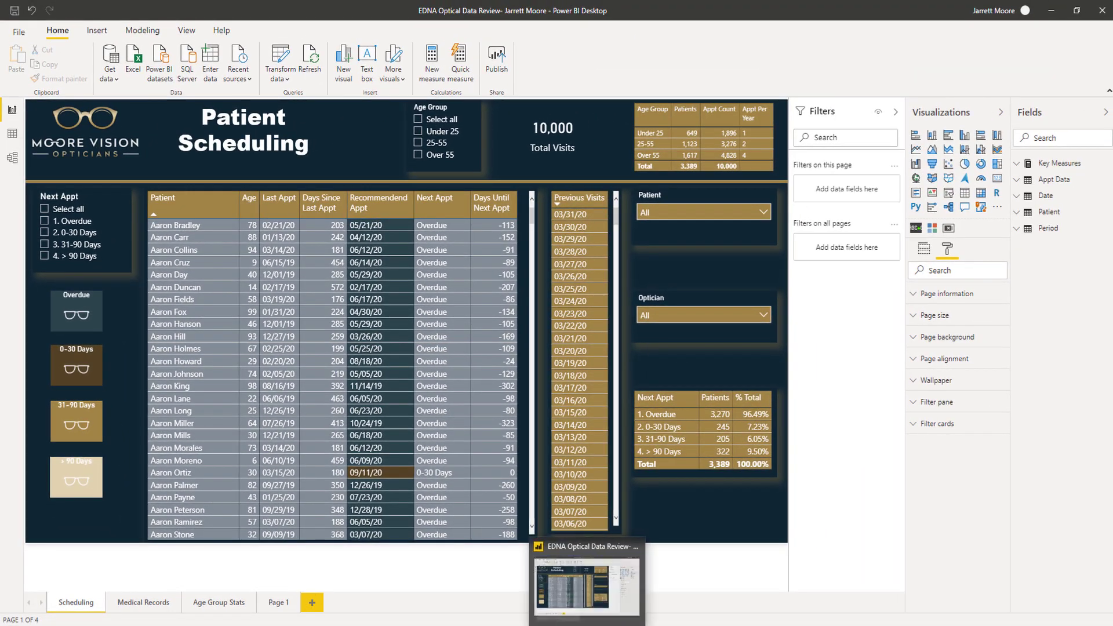
mouse_move(557, 624)
left_click(557, 586)
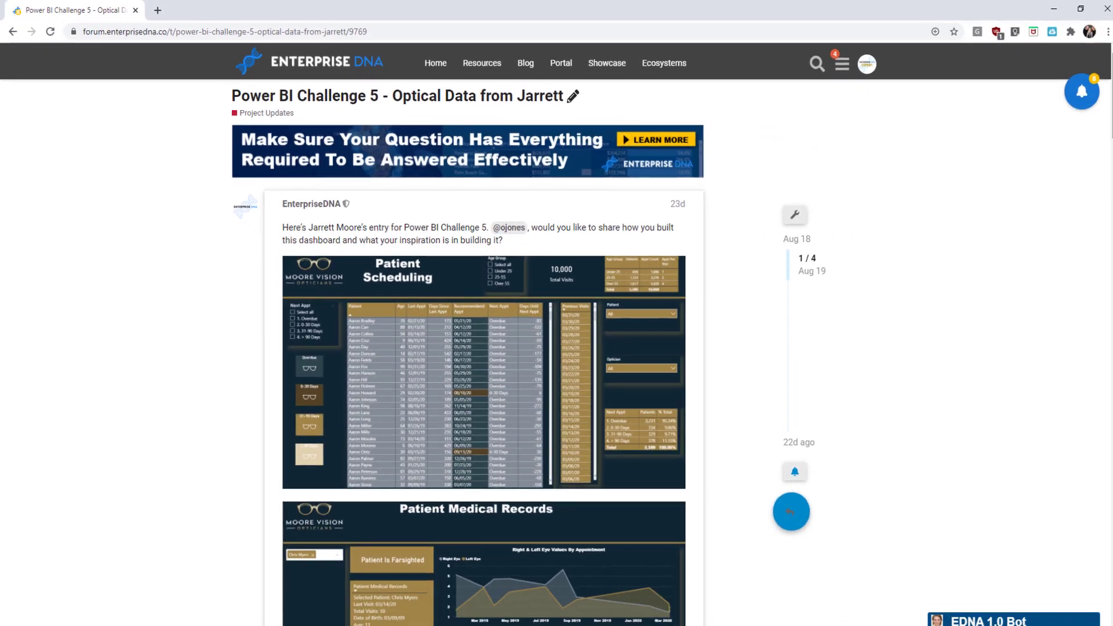
scroll(467, 348, "down", 1)
left_click_drag(1110, 136, 1090, 353)
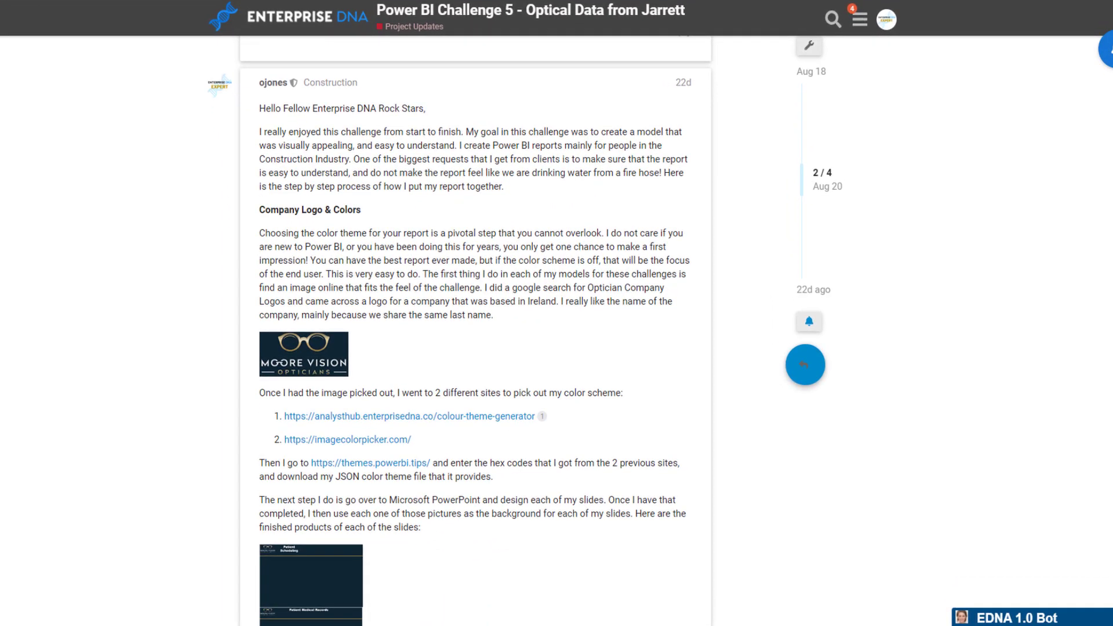
scroll(475, 325, "down", 1)
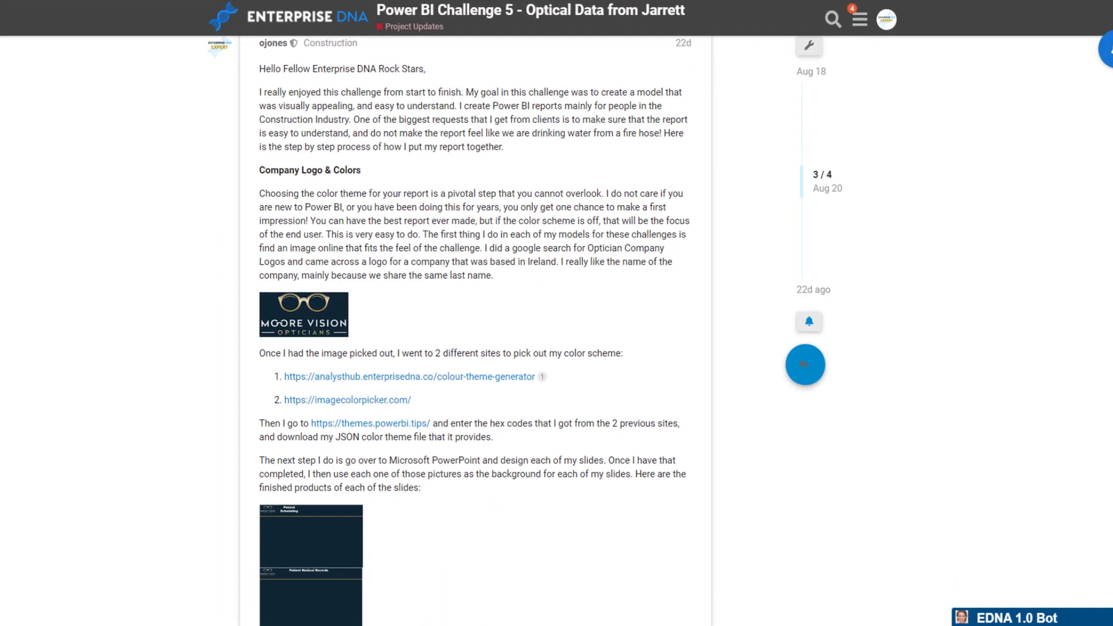
scroll(475, 330, "down", 1)
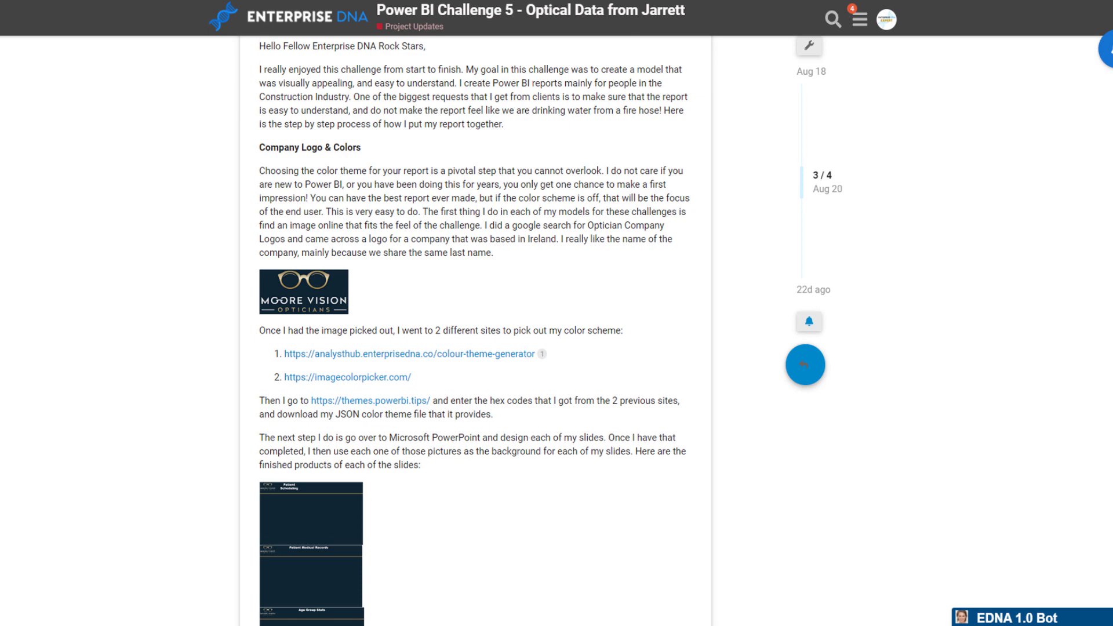
scroll(1109, 401, "down", 5)
scroll(1110, 401, "down", 2)
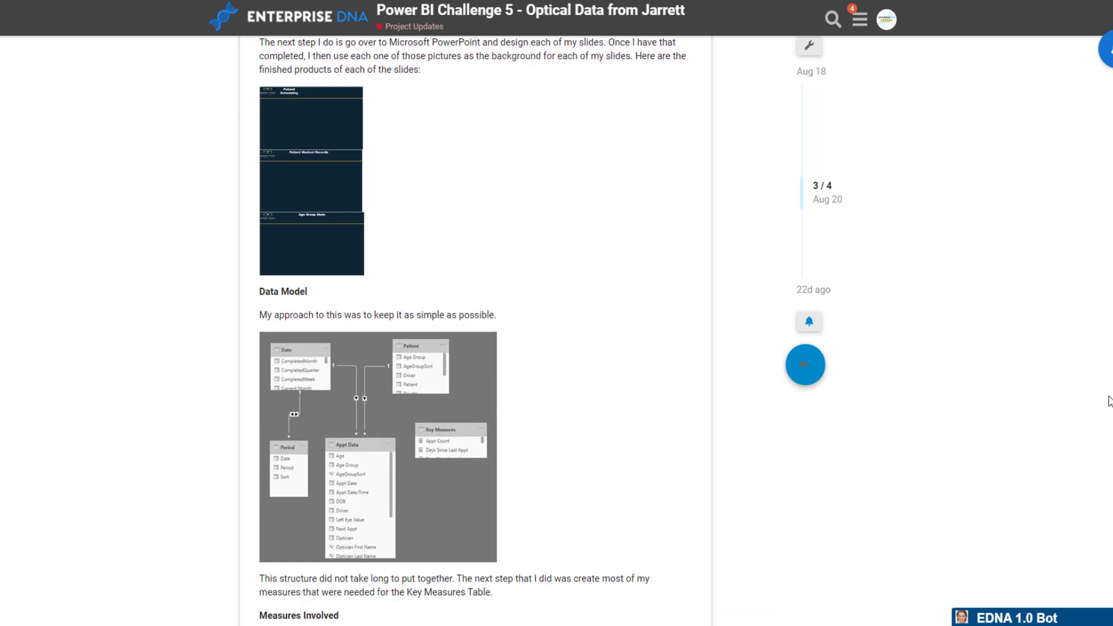
scroll(1109, 402, "down", 6)
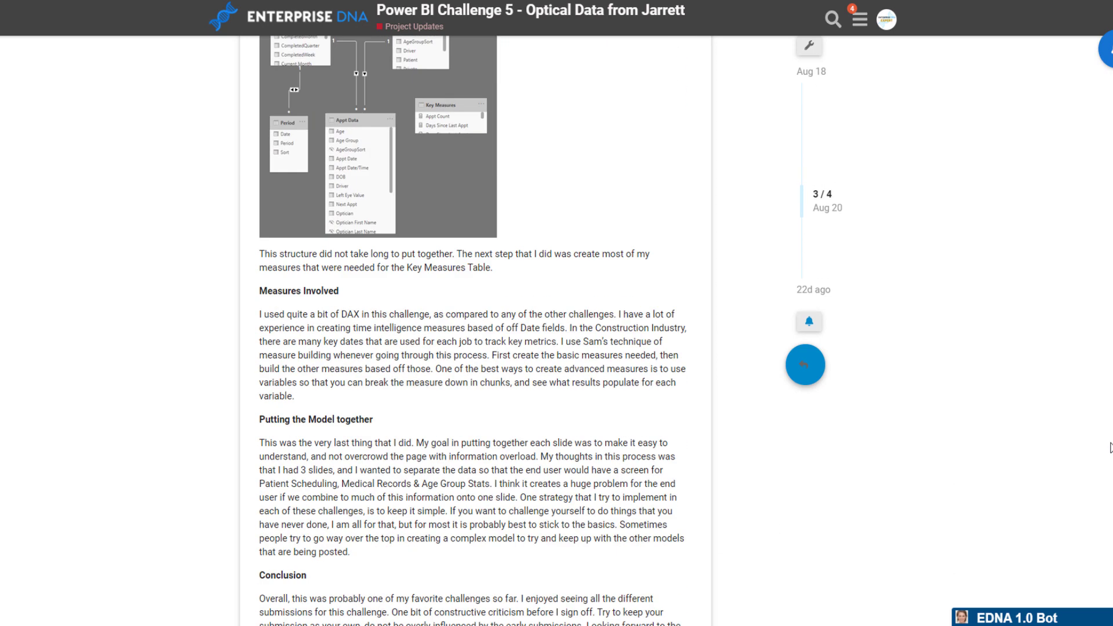
scroll(1111, 448, "down", 3)
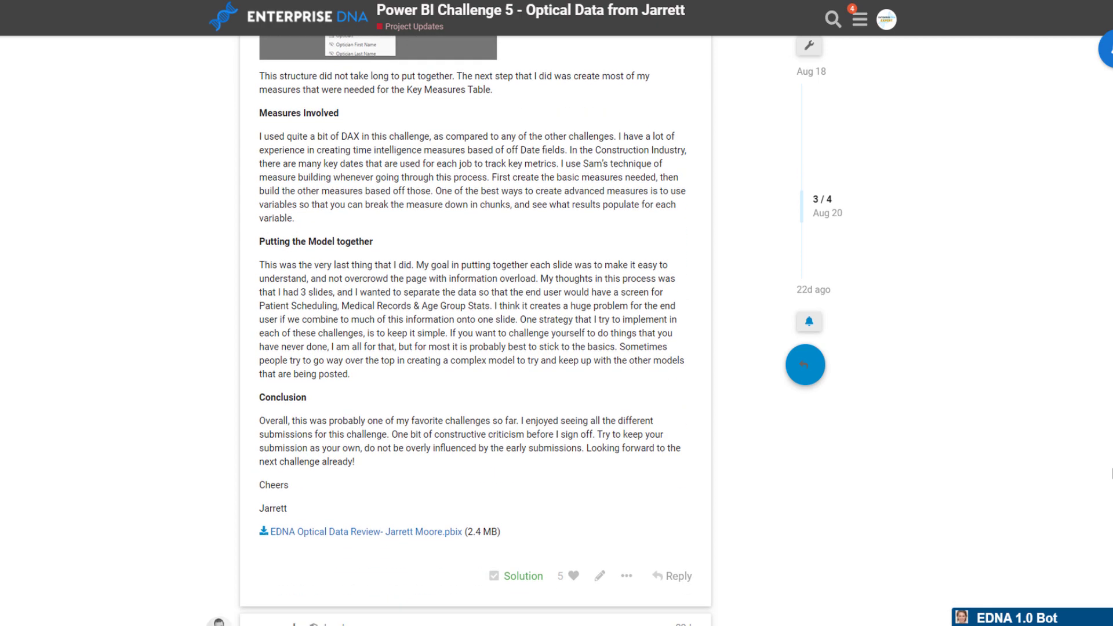
scroll(1110, 406, "up", 20)
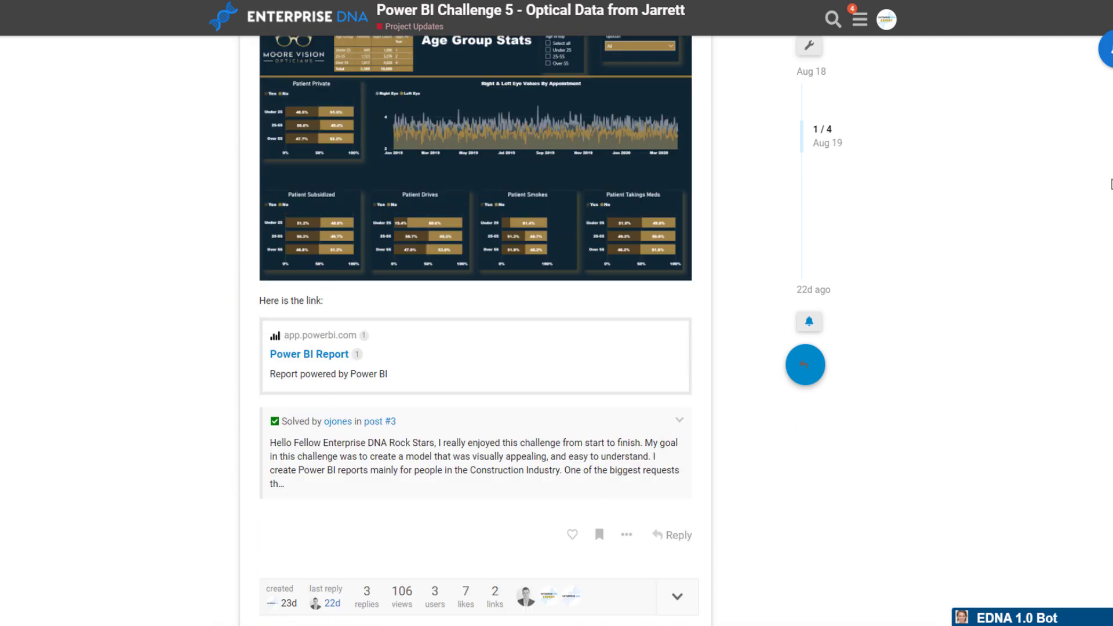
scroll(1111, 184, "up", 12)
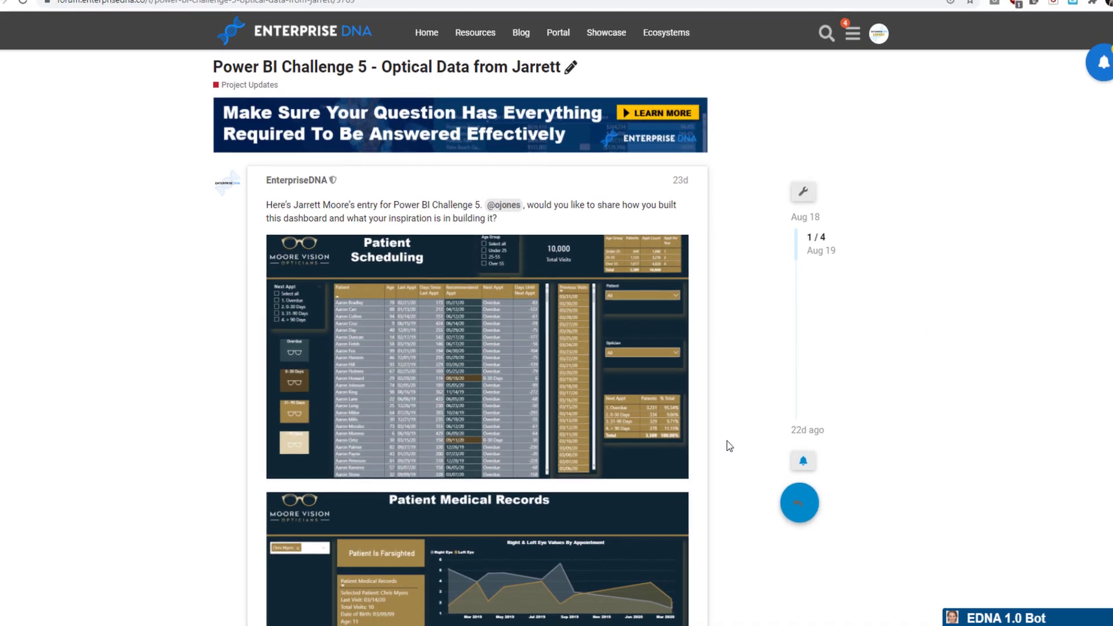
mouse_move(584, 624)
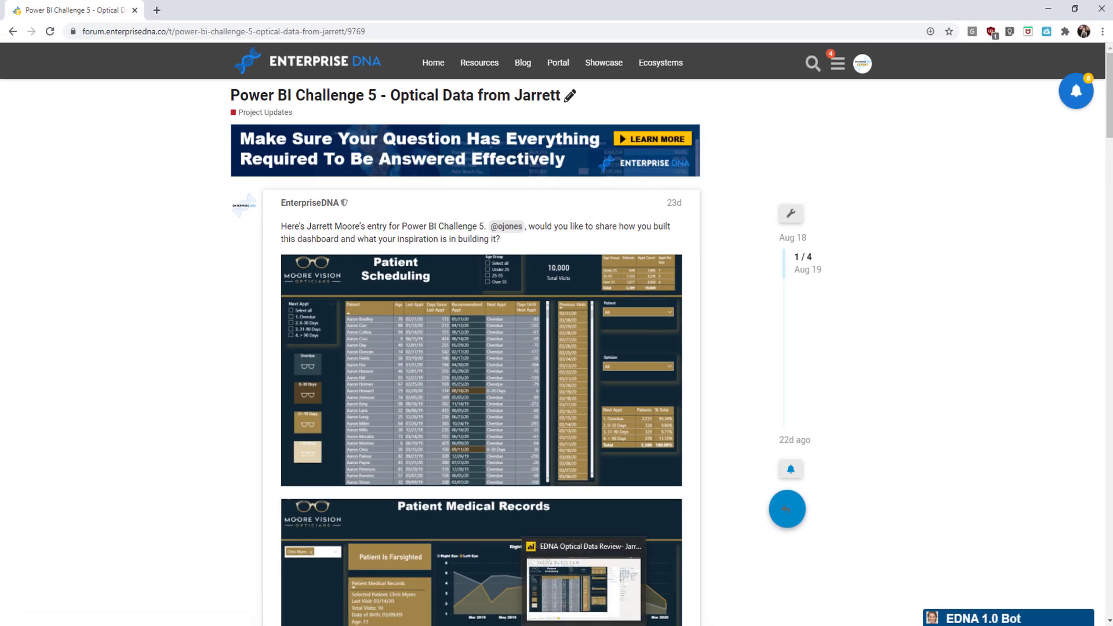
left_click(584, 587)
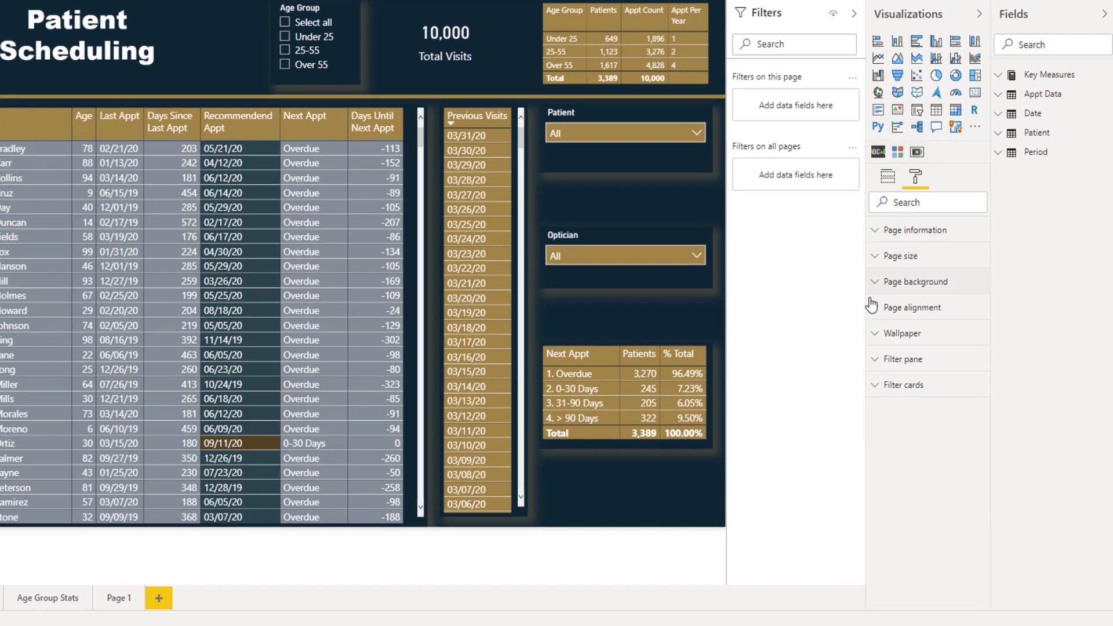
Expand Page background to reveal the Scheduling.png image, then switch to the BI Templates deck
left_click(877, 281)
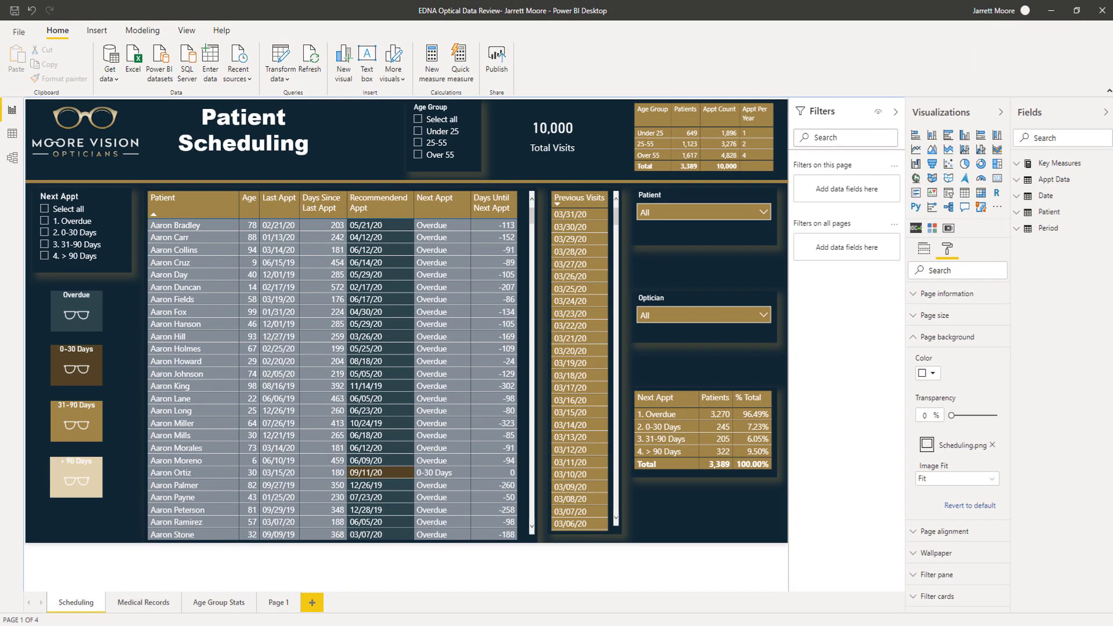
key("alt+Tab")
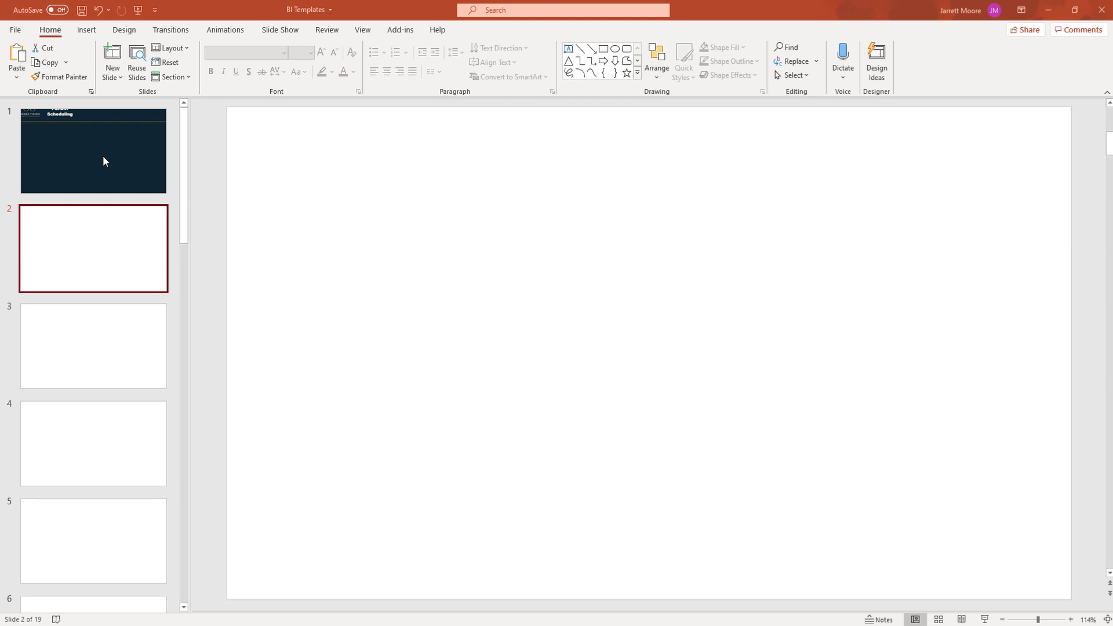
Review the Patient Scheduling slide 2, then insert a Blank-layout slide after it as slide 3
left_click(103, 156)
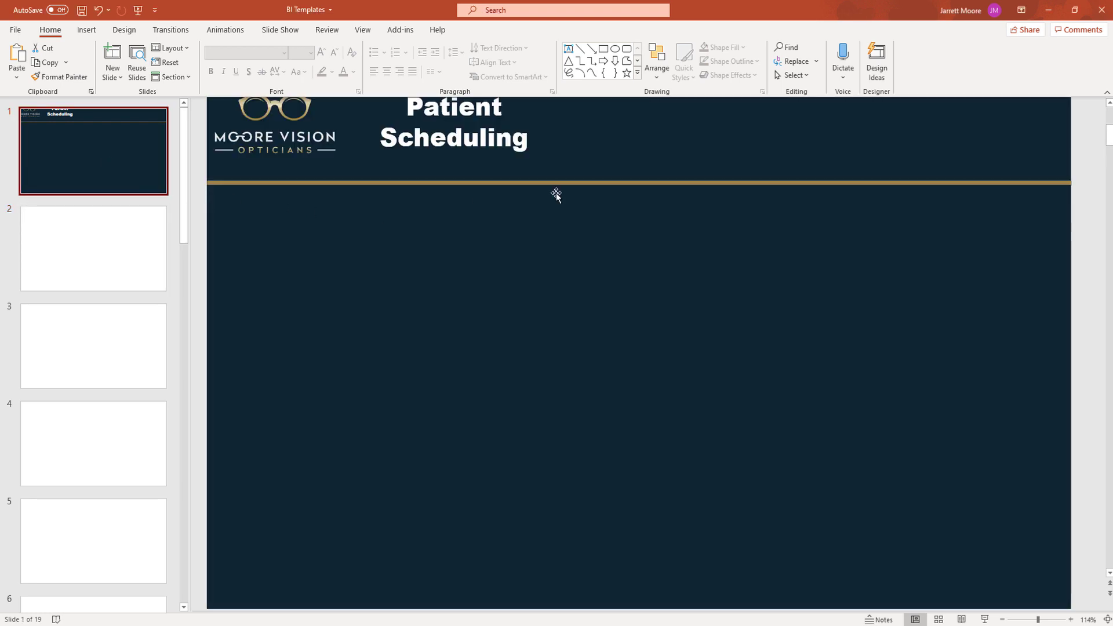
left_click(636, 199)
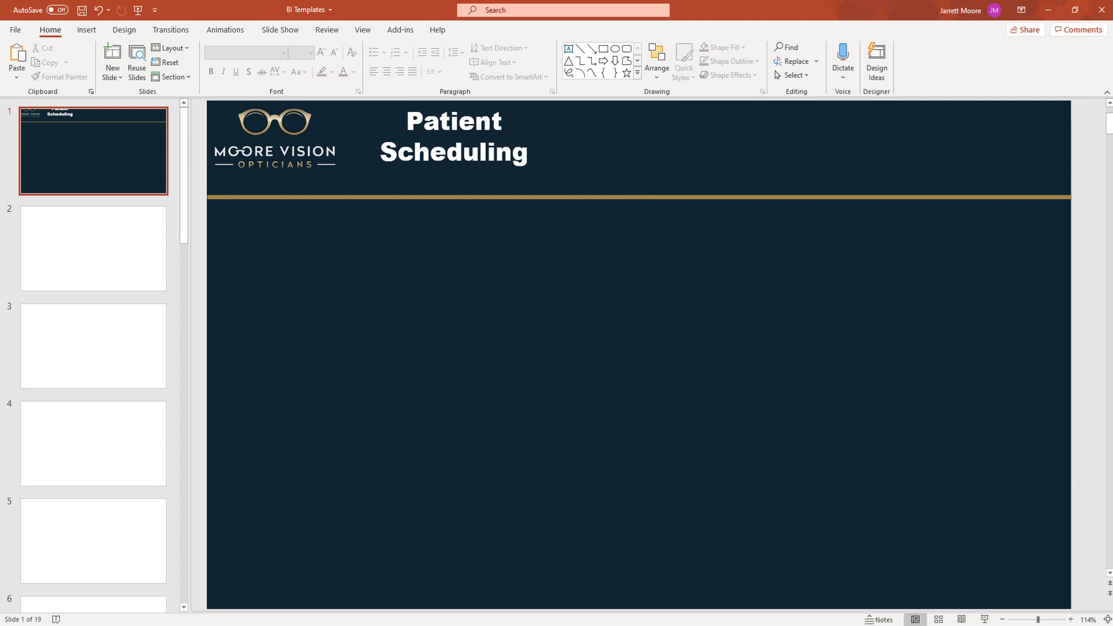
scroll(556, 344, "down", 2)
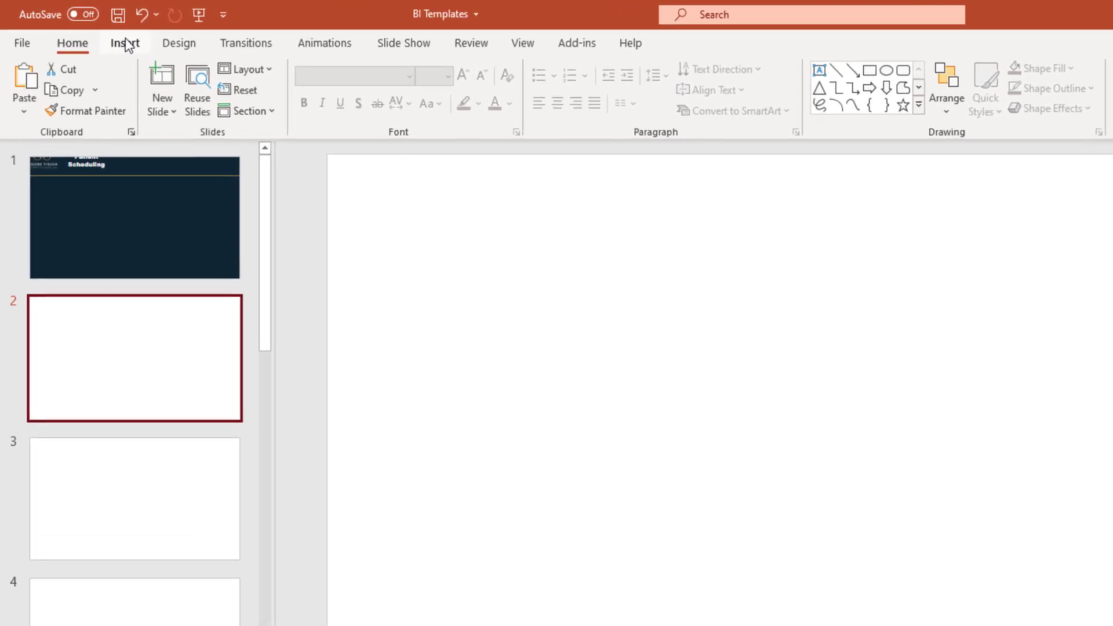
left_click(127, 44)
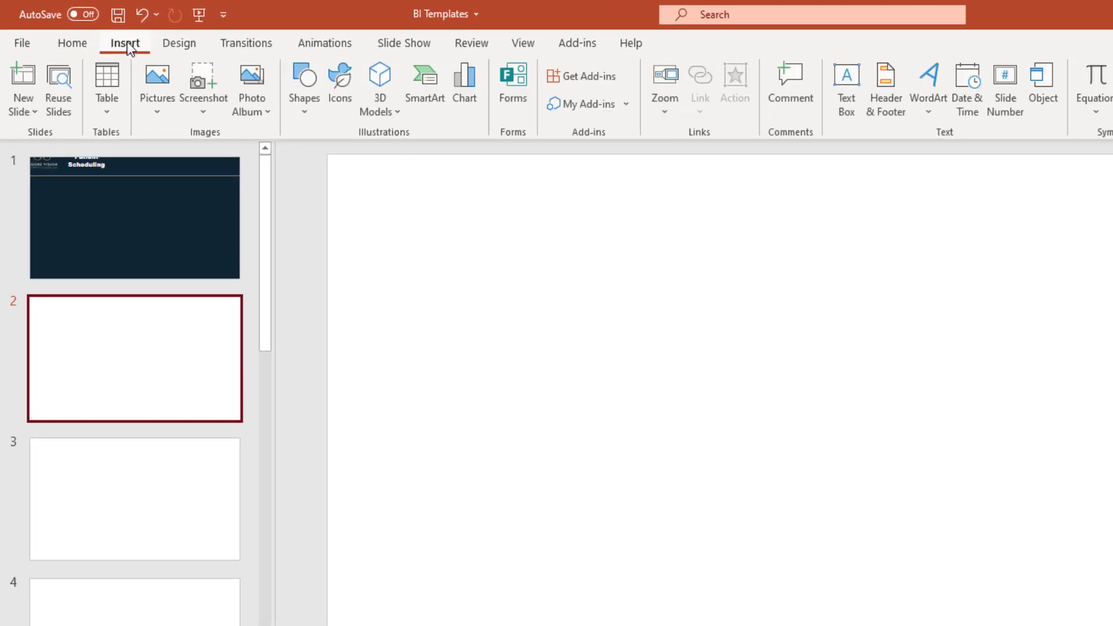
left_click(32, 114)
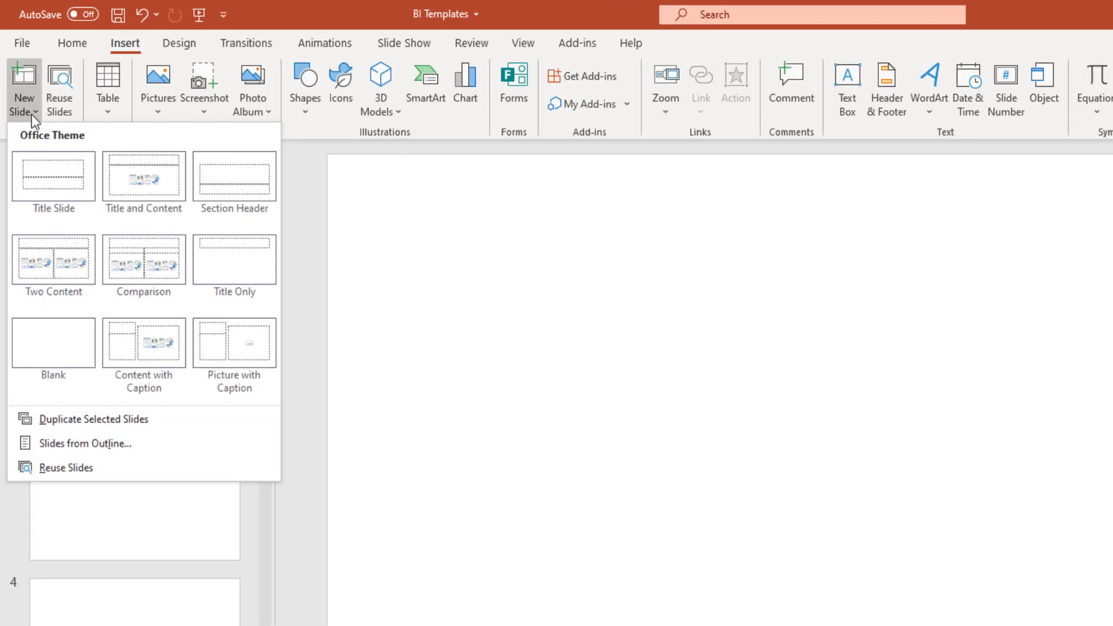
left_click(40, 355)
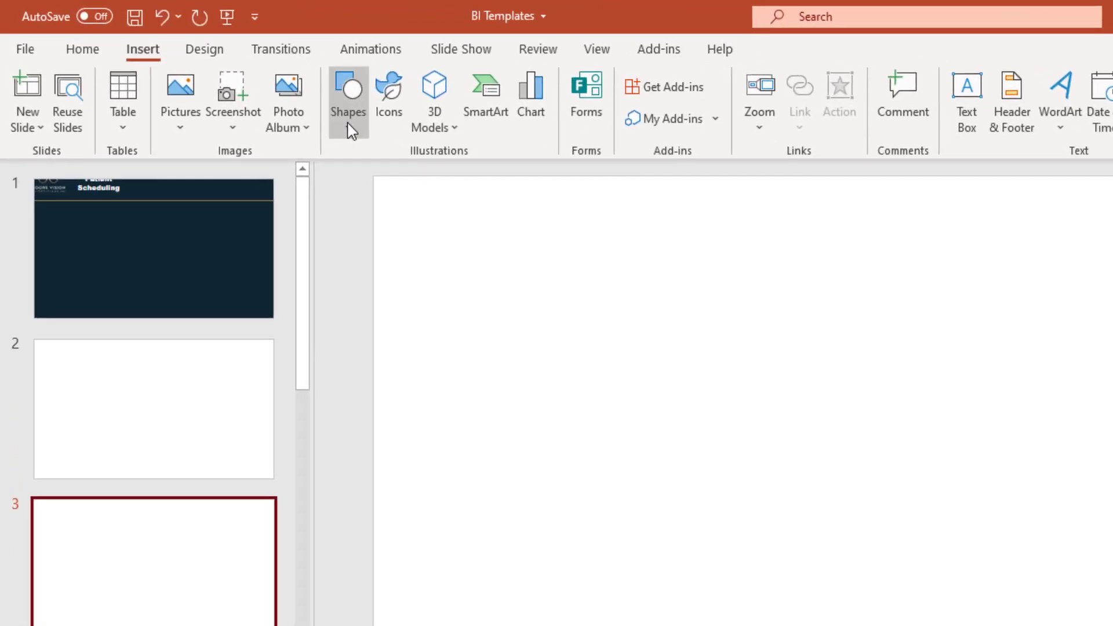
Draw a rectangle on slide 3 and stretch it to 13.33" by 7.5" covering the slide
left_click(349, 126)
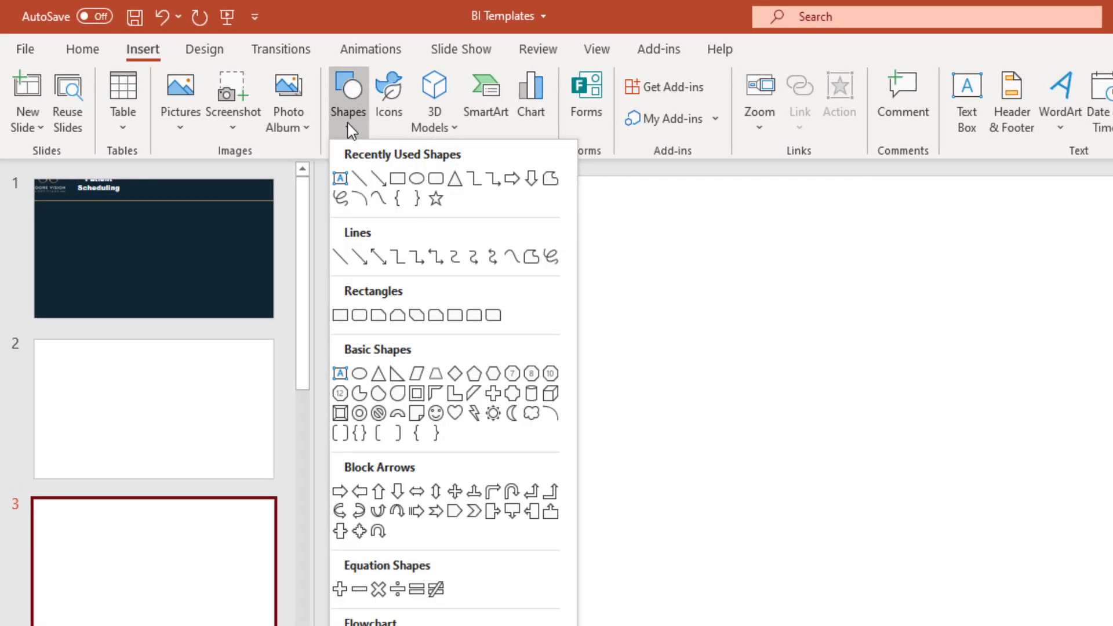
left_click(398, 179)
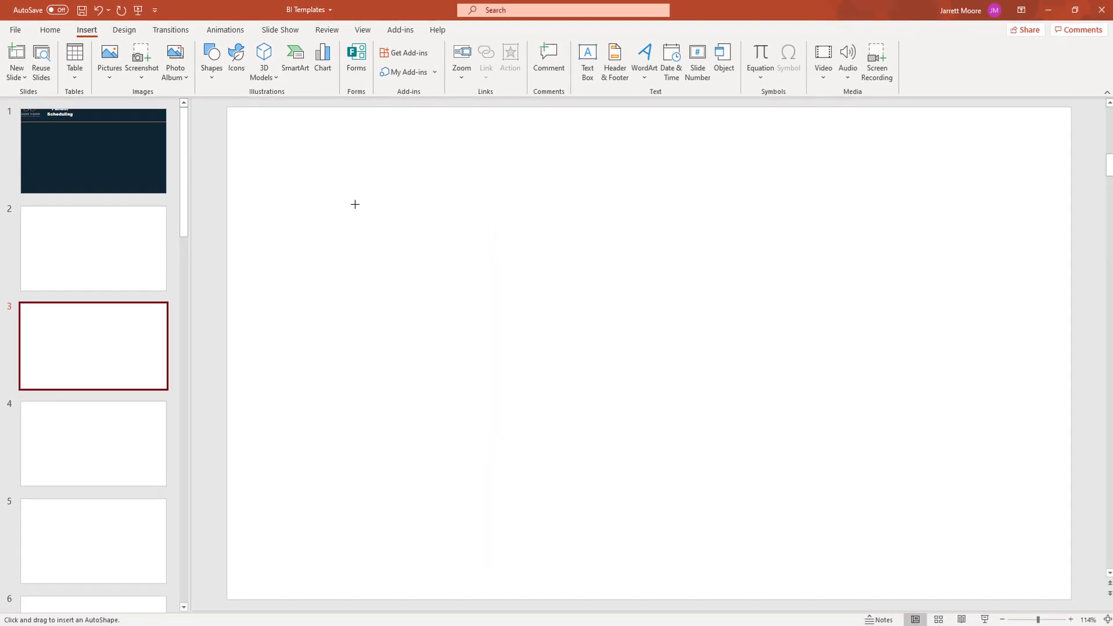
left_click_drag(275, 137, 1036, 585)
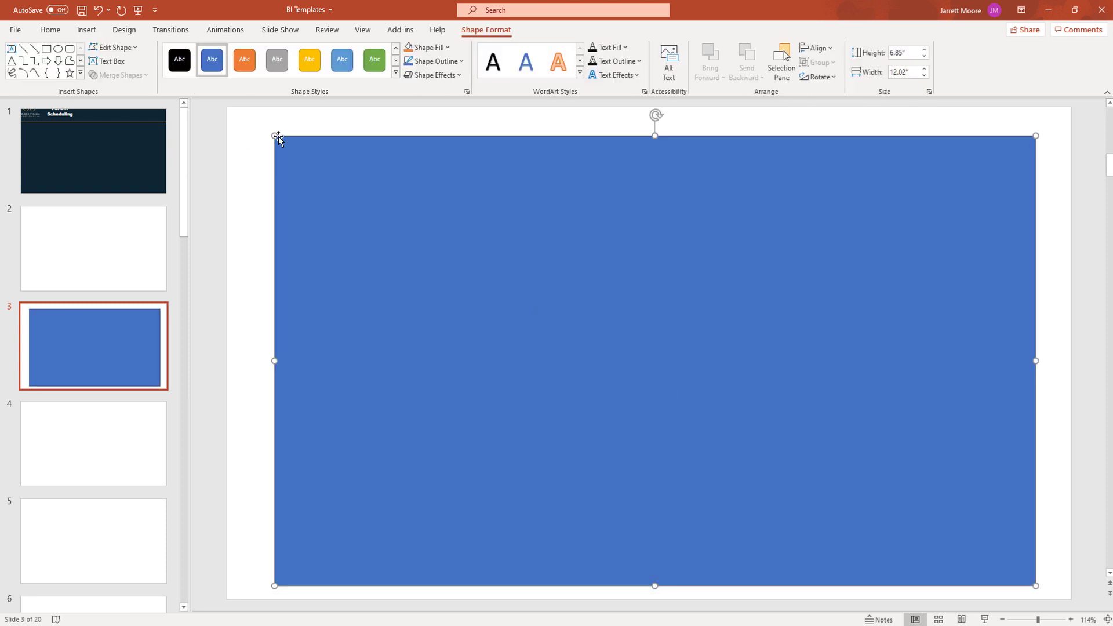
left_click_drag(279, 137, 227, 109)
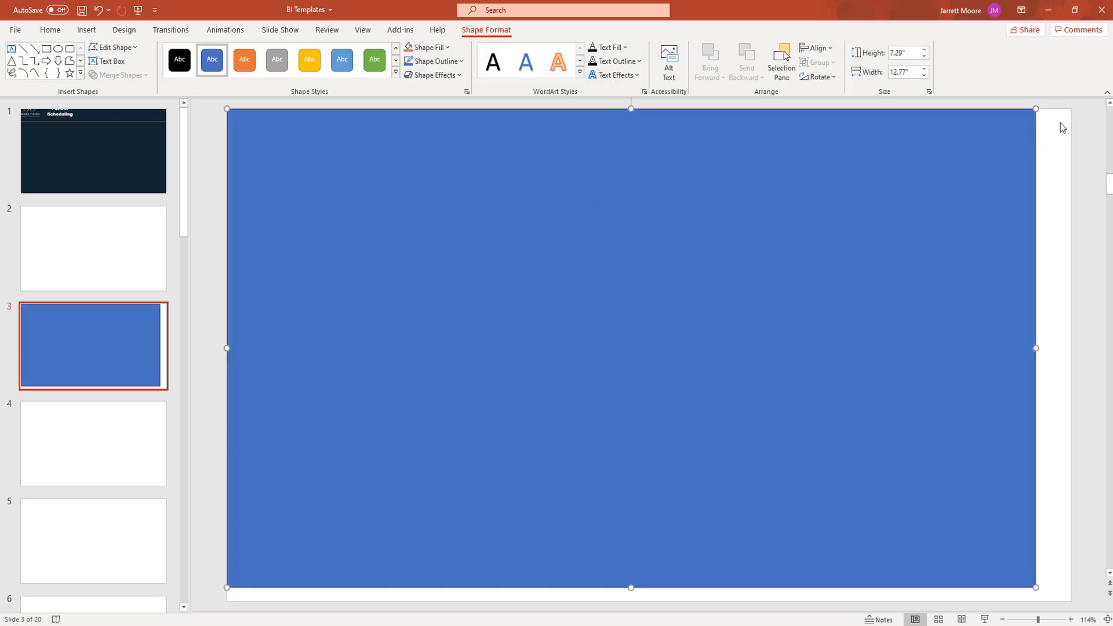
left_click_drag(1051, 112, 1072, 109)
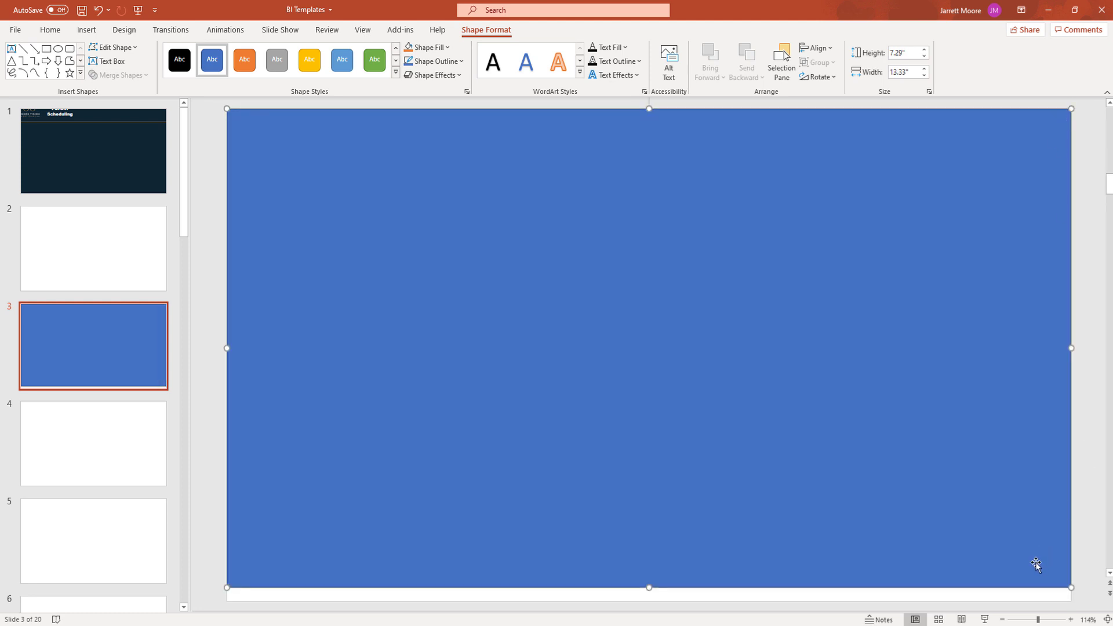
left_click_drag(1070, 588, 1071, 599)
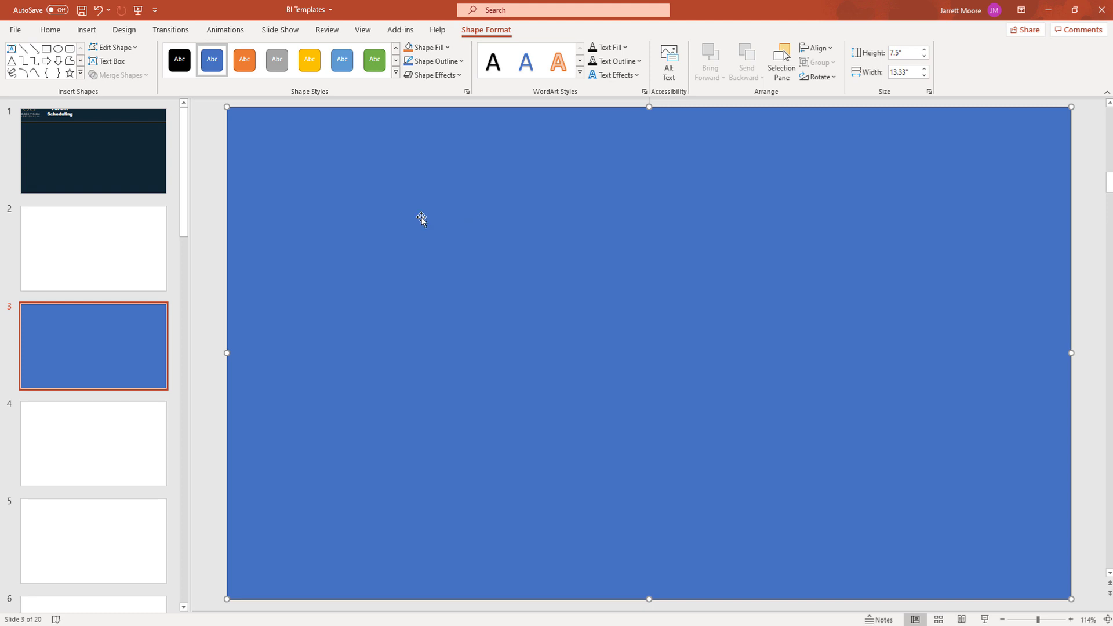
Set the slide 3 rectangle's outline to No Outline
left_click(94, 159)
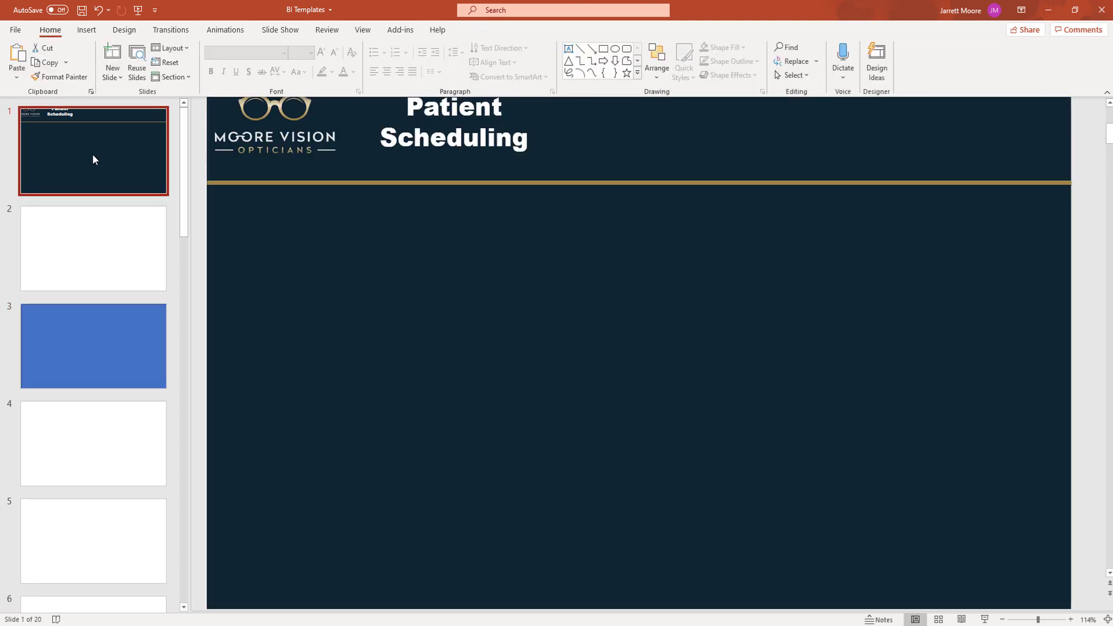
left_click(79, 358)
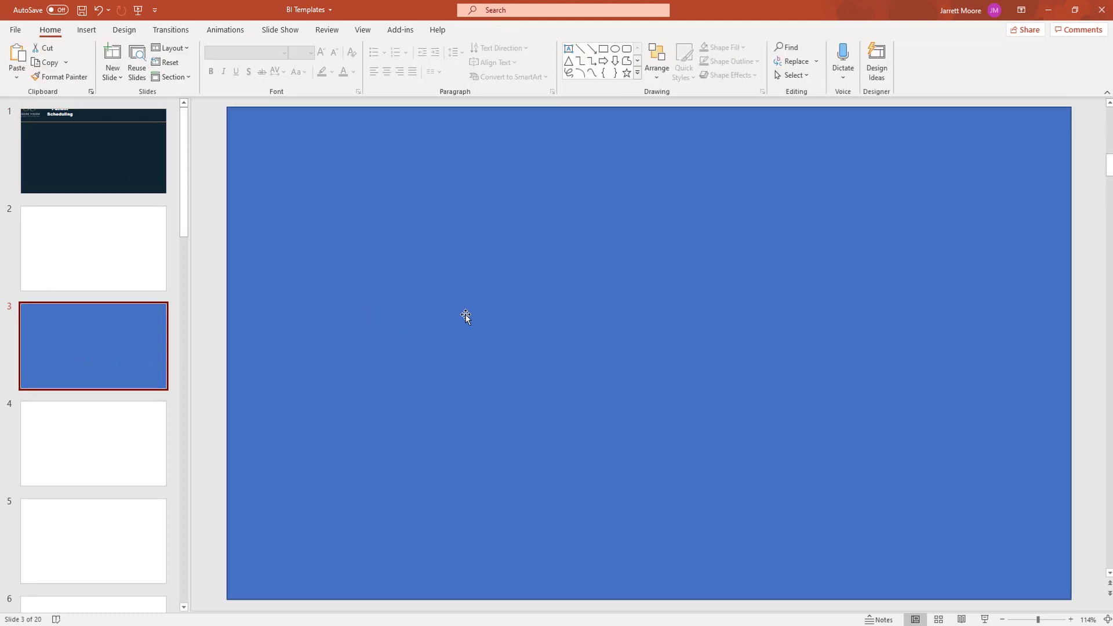
right_click(583, 237)
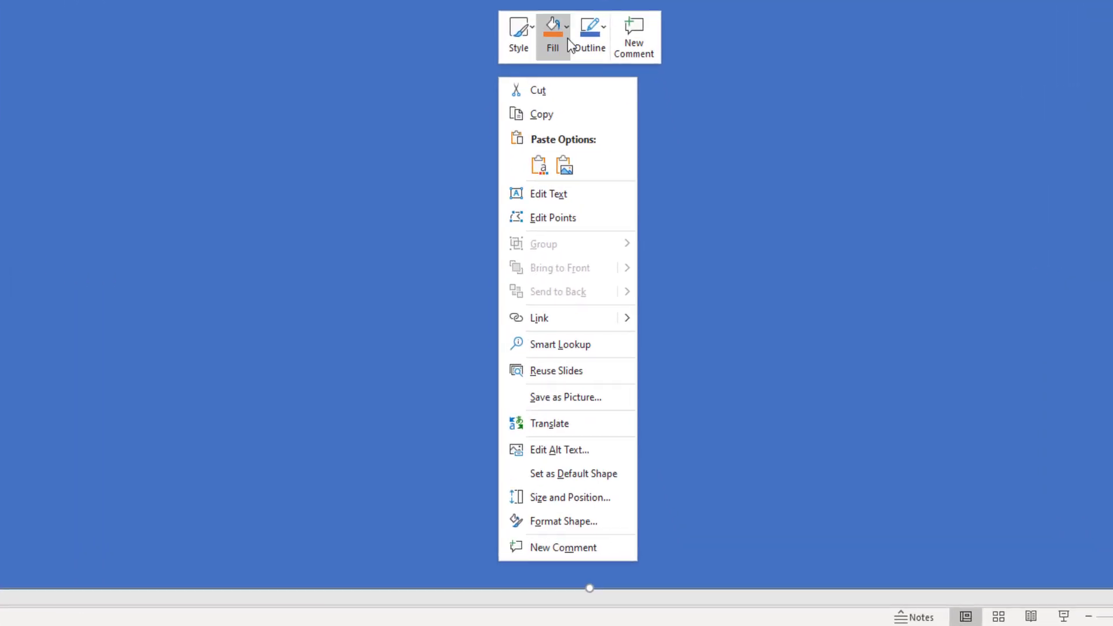
left_click(605, 33)
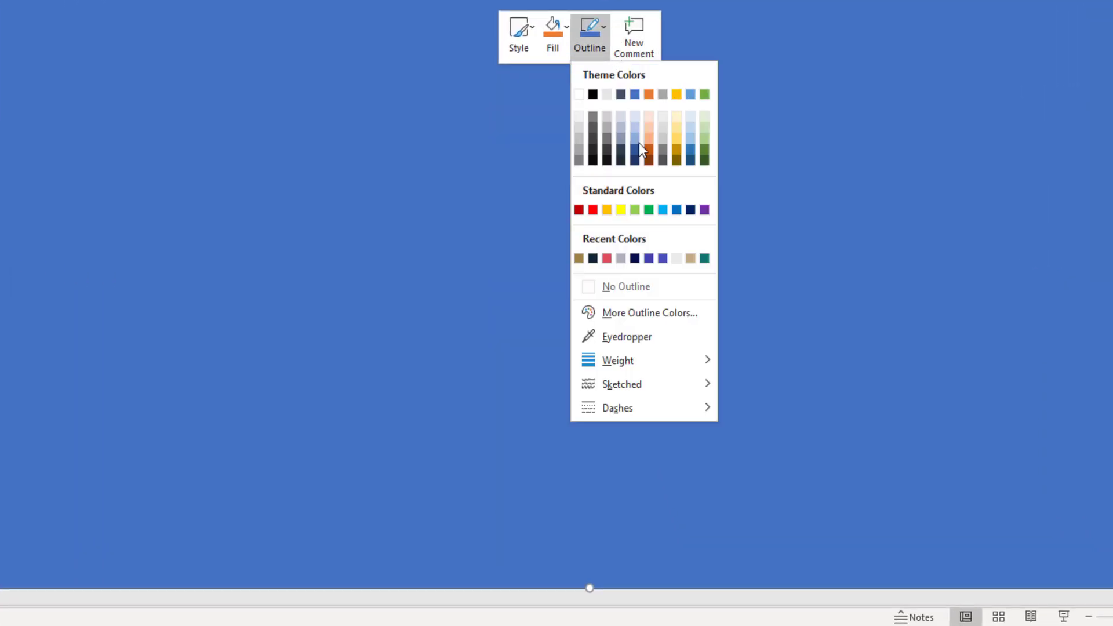
left_click(641, 288)
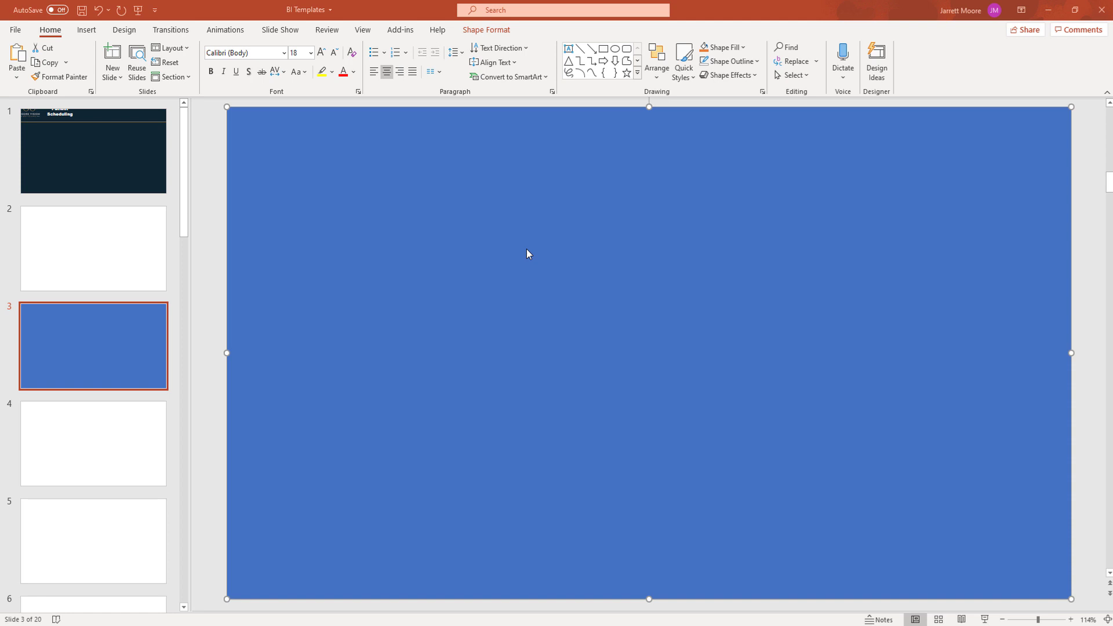
Change the rectangle's fill to the custom hex colour #102633 via More Fill Colors
right_click(549, 242)
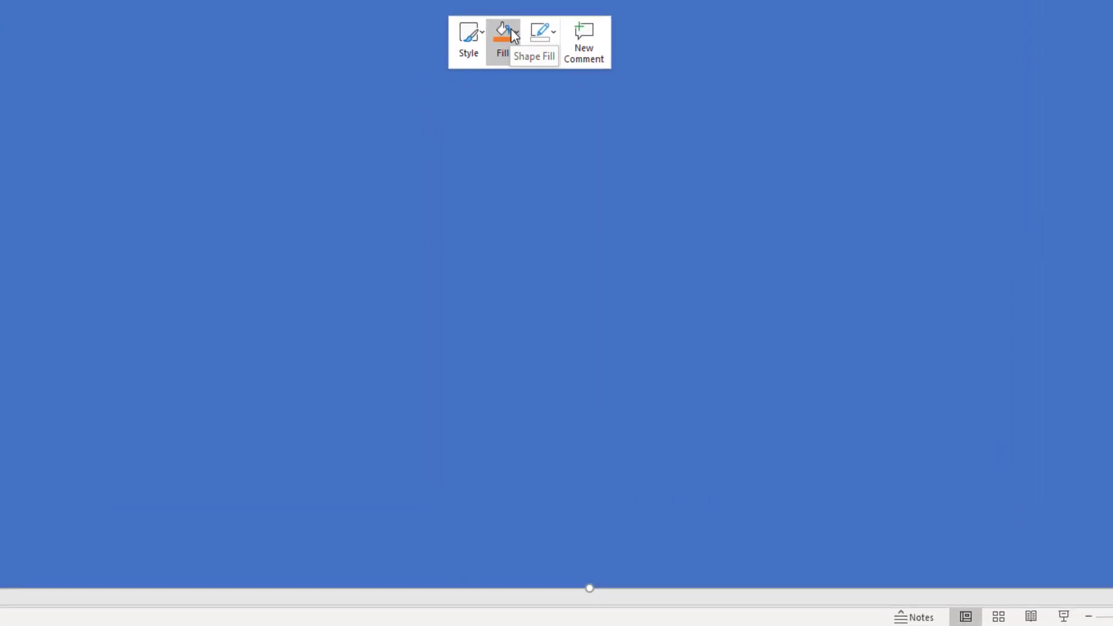
left_click(511, 29)
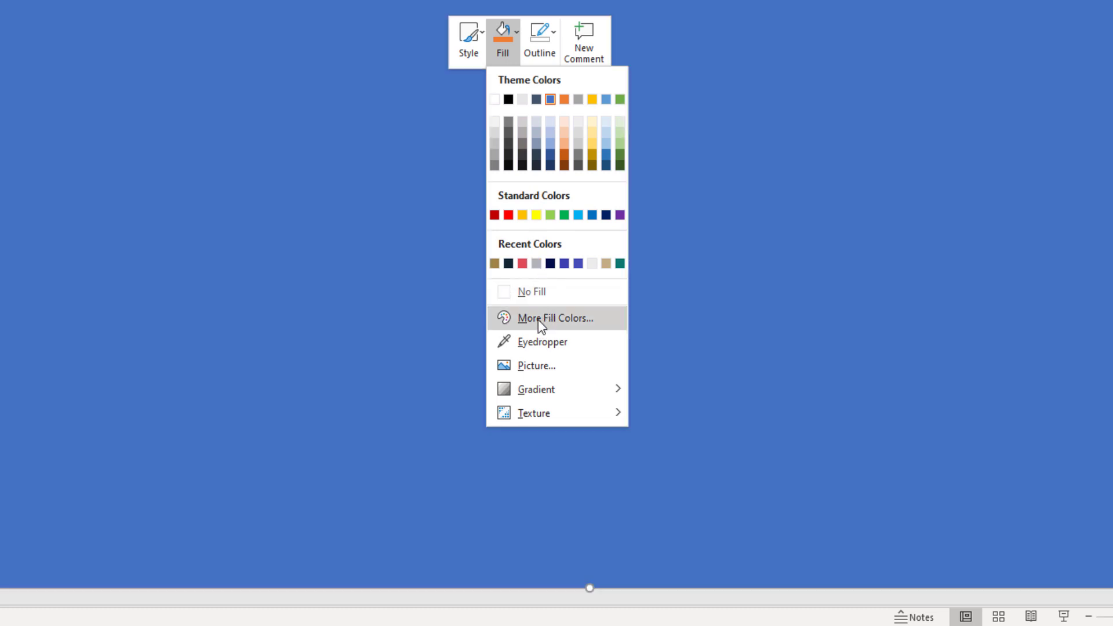
left_click(538, 319)
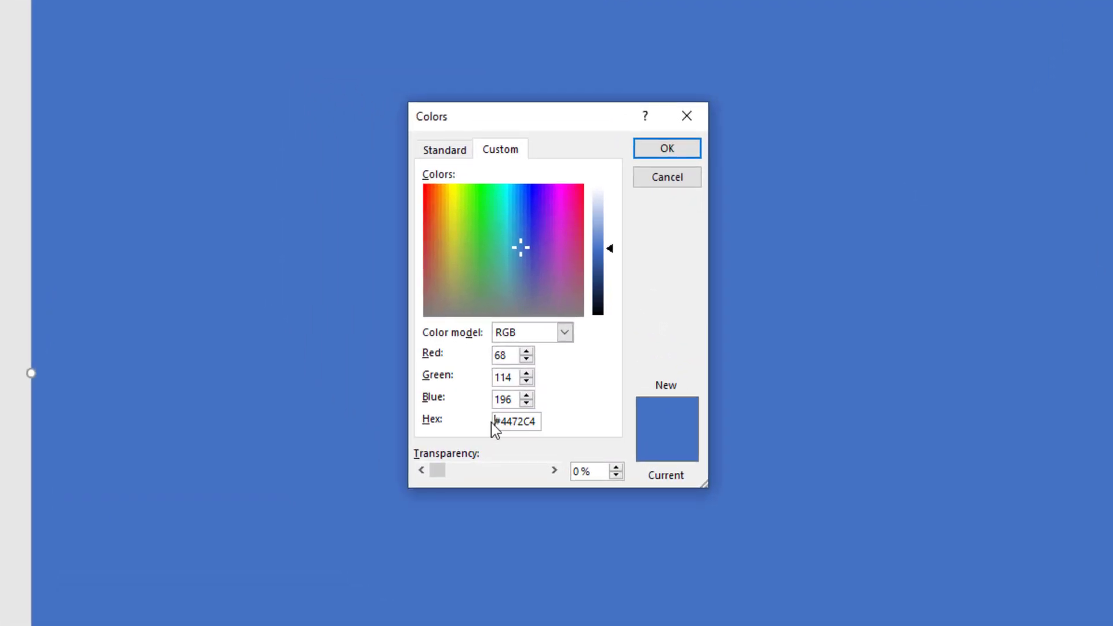
left_click_drag(522, 422, 563, 405)
type("#102633")
left_click(515, 377)
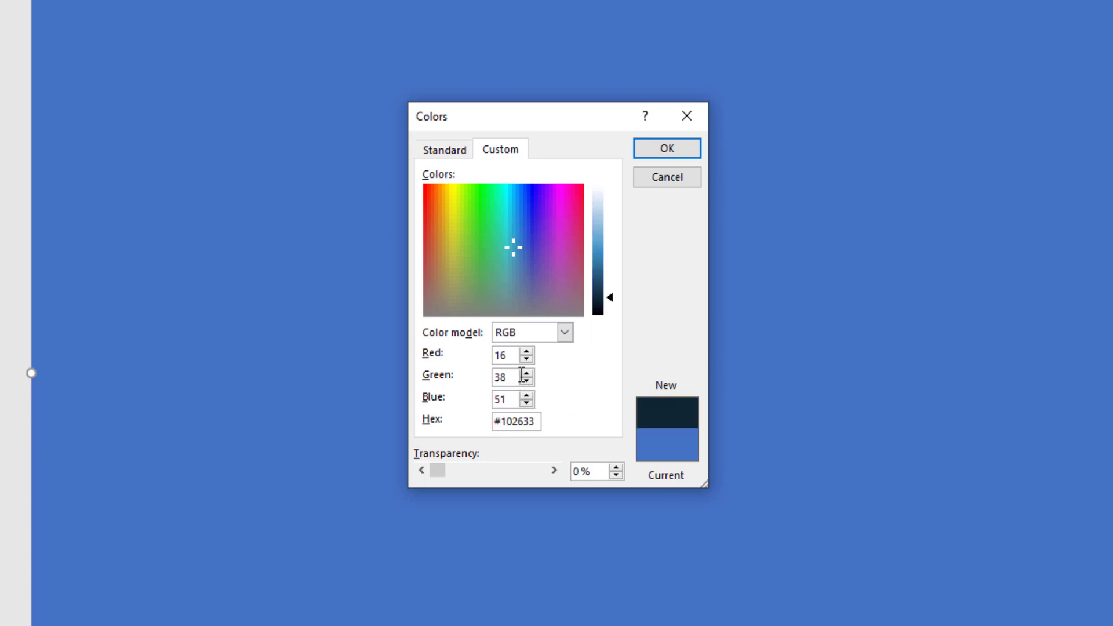
left_click(671, 148)
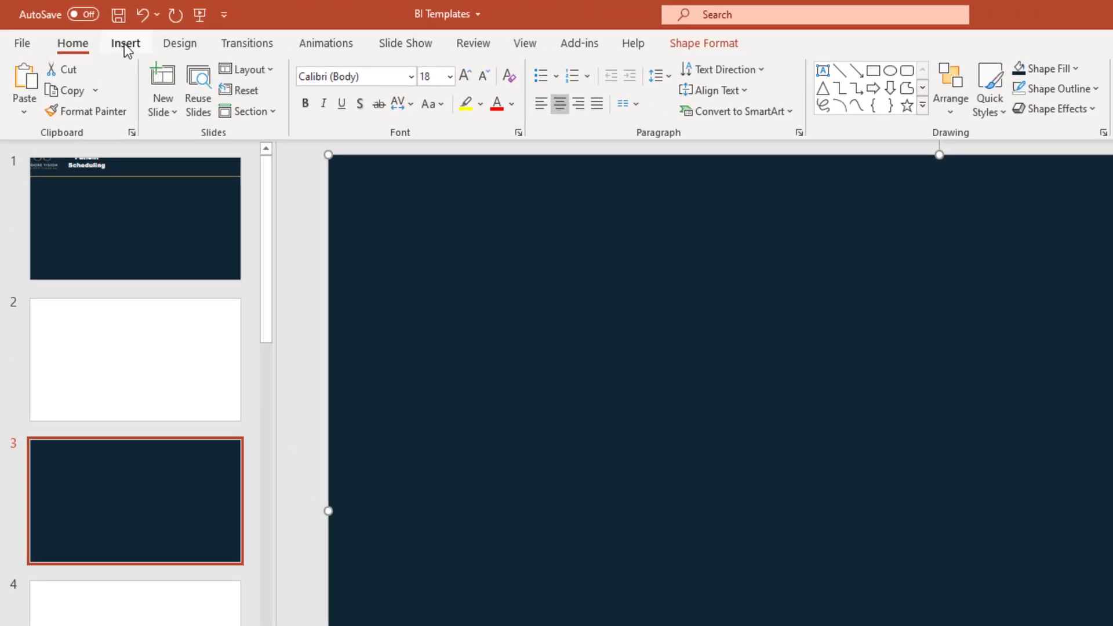
Insert the Moore Vision Logo picture from the Challenge 5- Optical Data folder onto slide 3
left_click(126, 47)
left_click(164, 110)
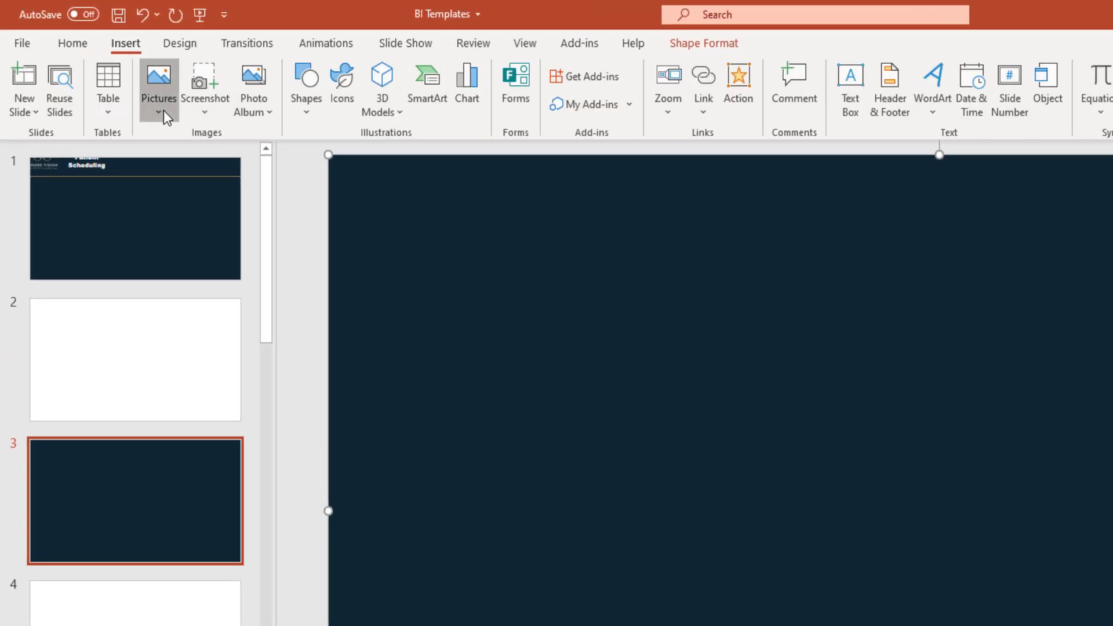
left_click(179, 162)
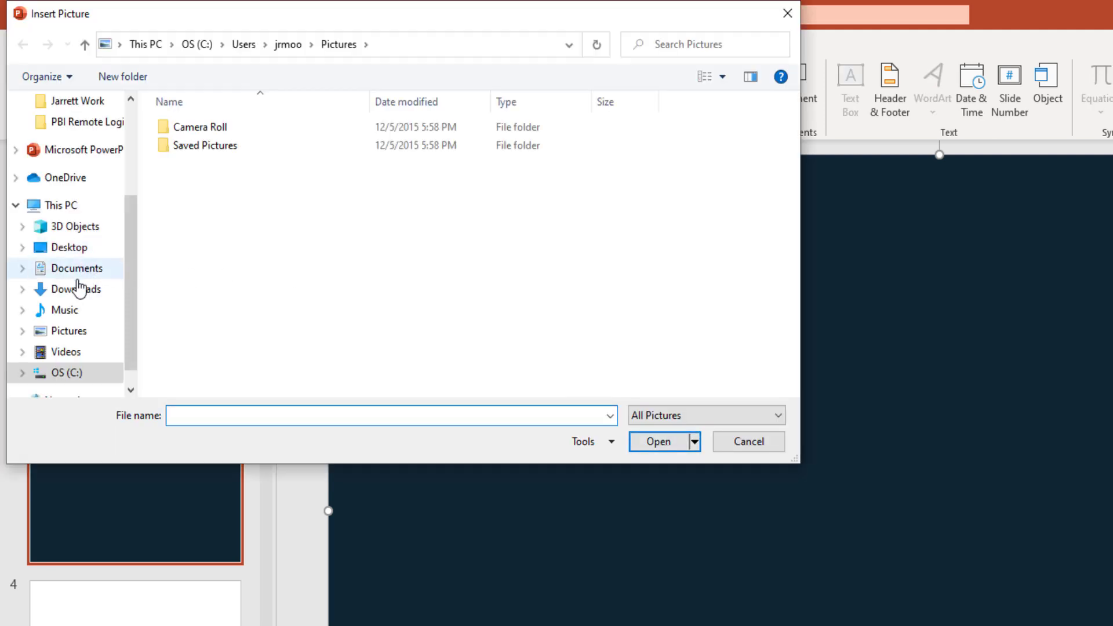
left_click(64, 249)
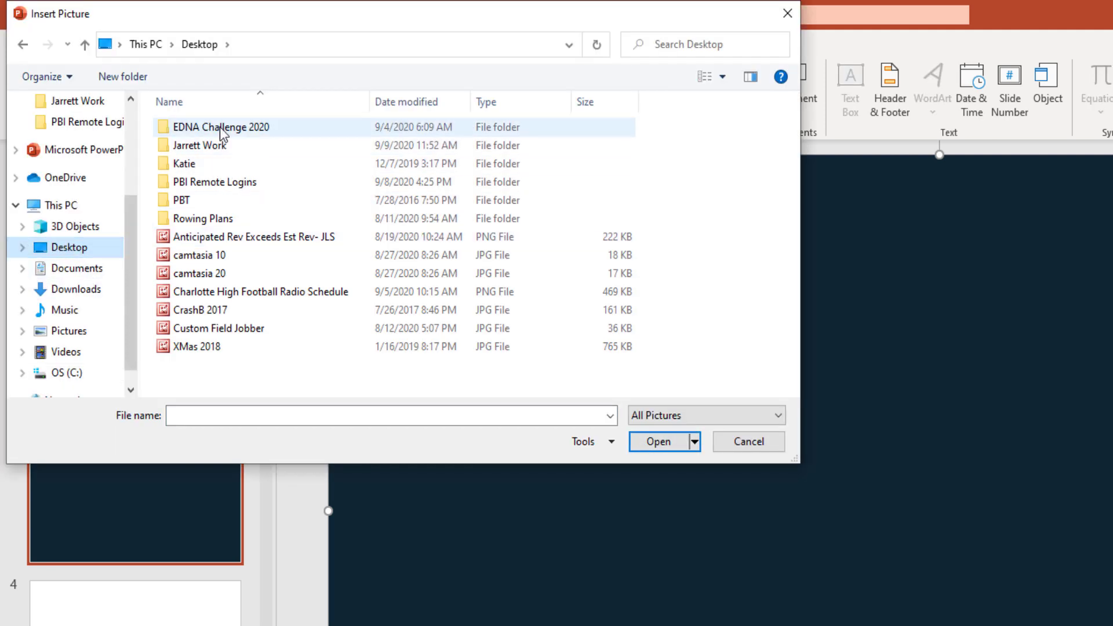
double_click(220, 127)
double_click(243, 201)
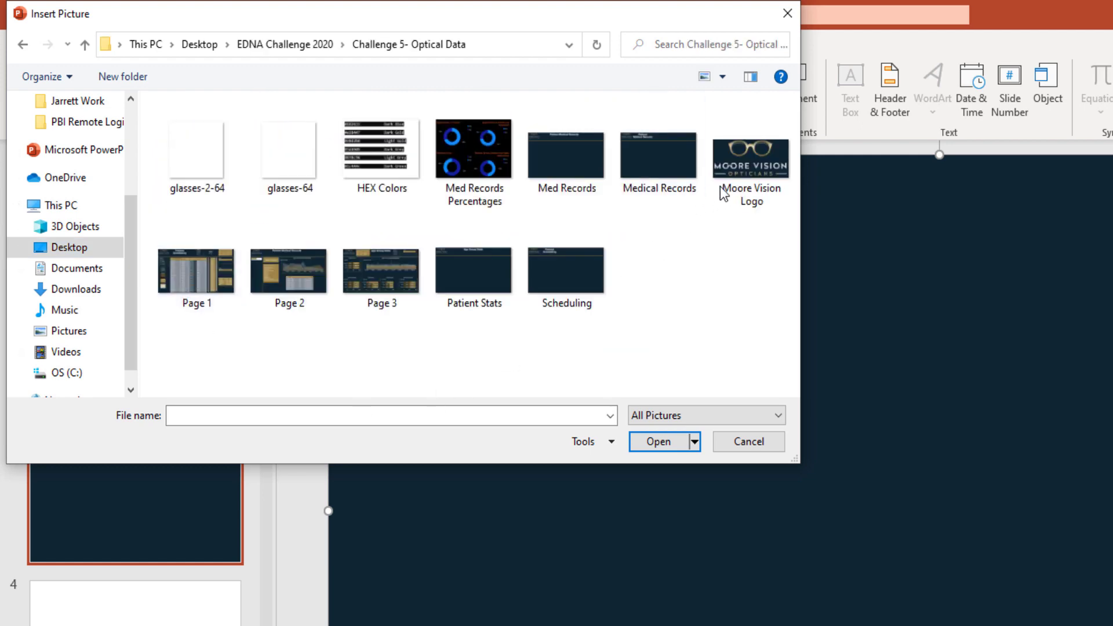
left_click(736, 167)
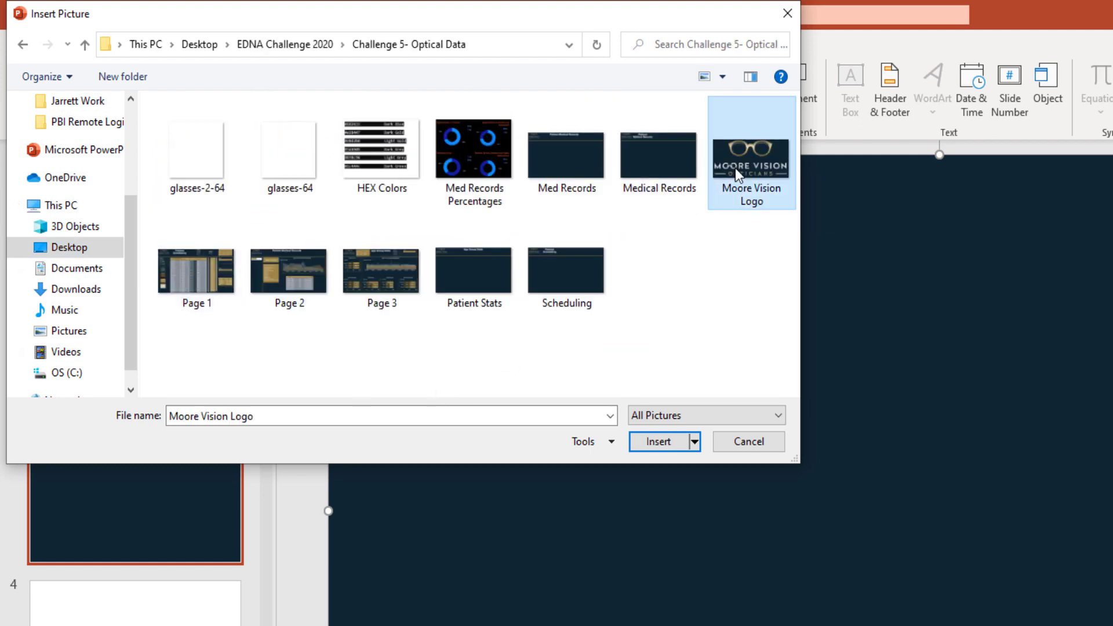
left_click(658, 442)
Shrink the logo and move it into the slide's top-left corner
left_click_drag(800, 432, 650, 354)
left_click_drag(576, 317, 311, 153)
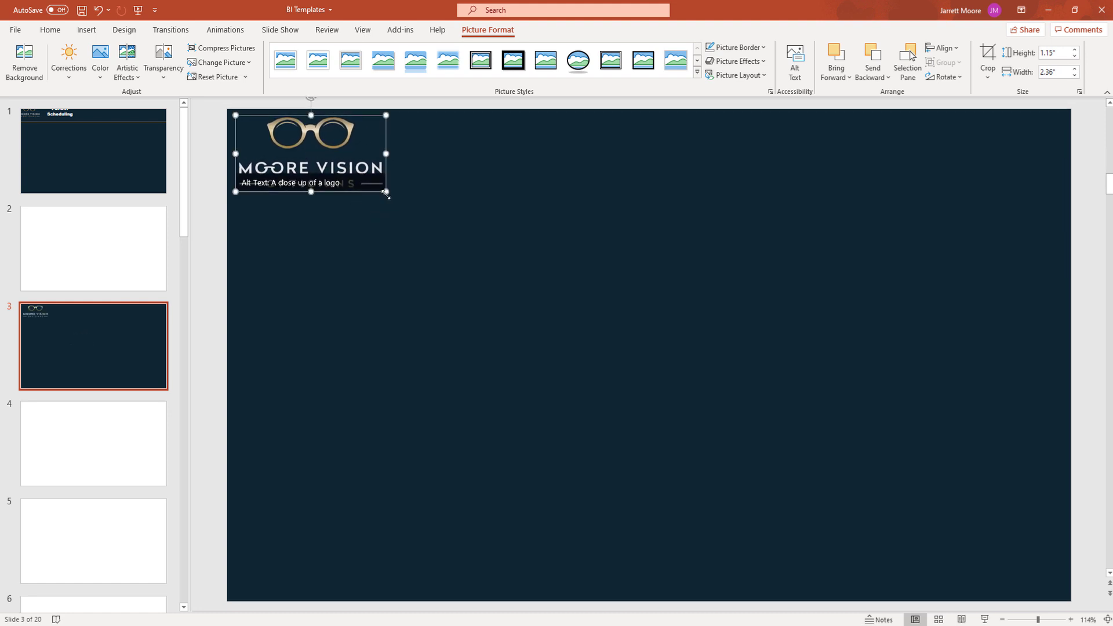
left_click_drag(384, 193, 348, 187)
left_click(427, 233)
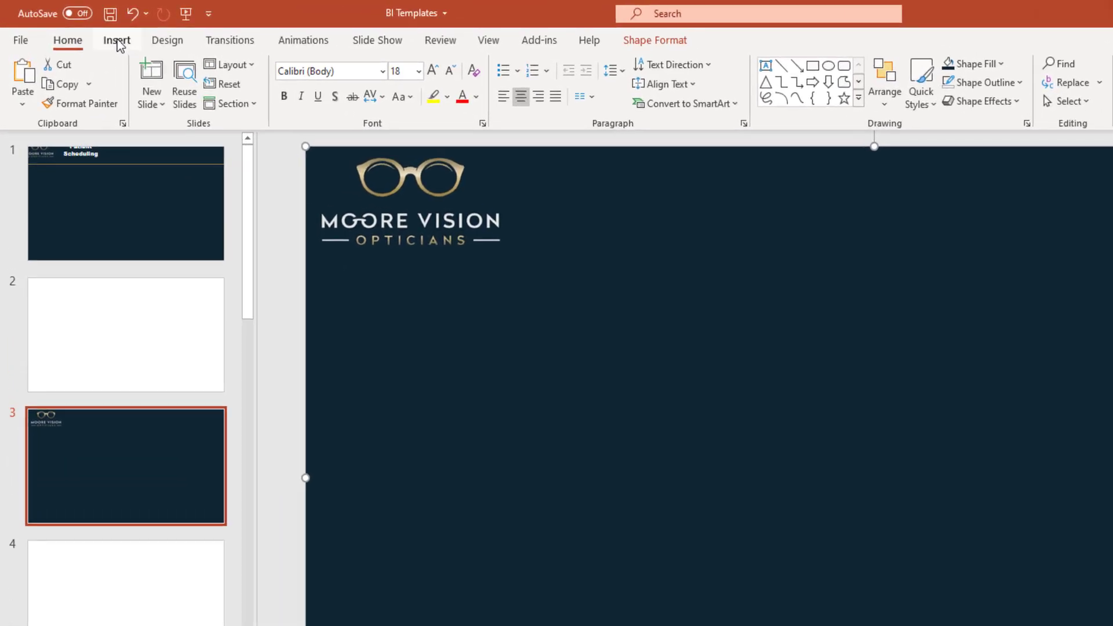
Copy the Patient Scheduling title box from slide 1
left_click(119, 41)
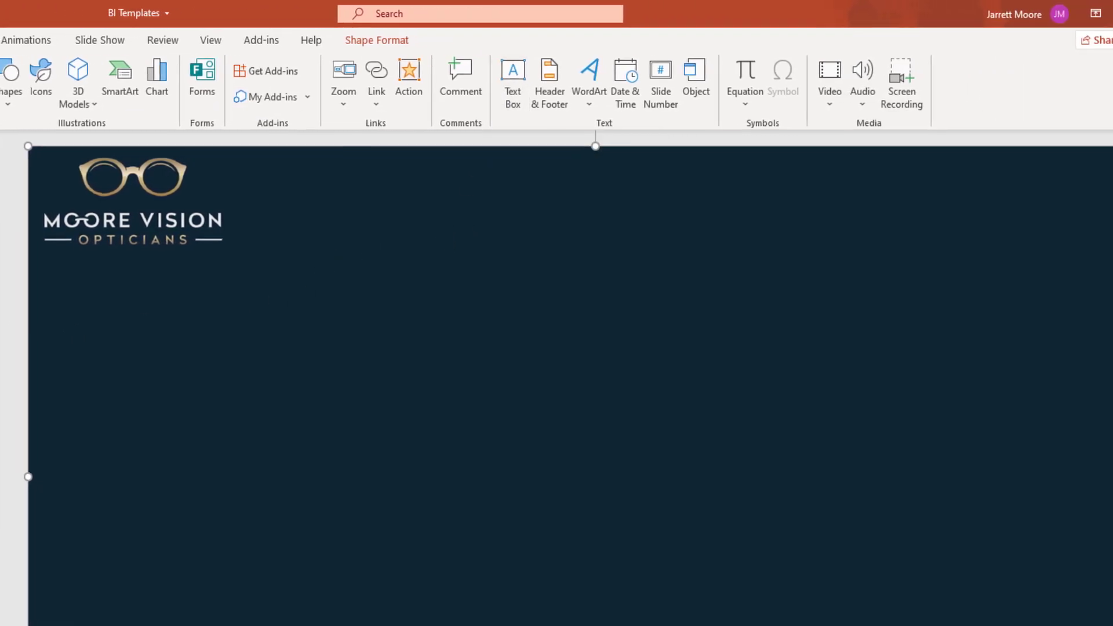
left_click(1, 182)
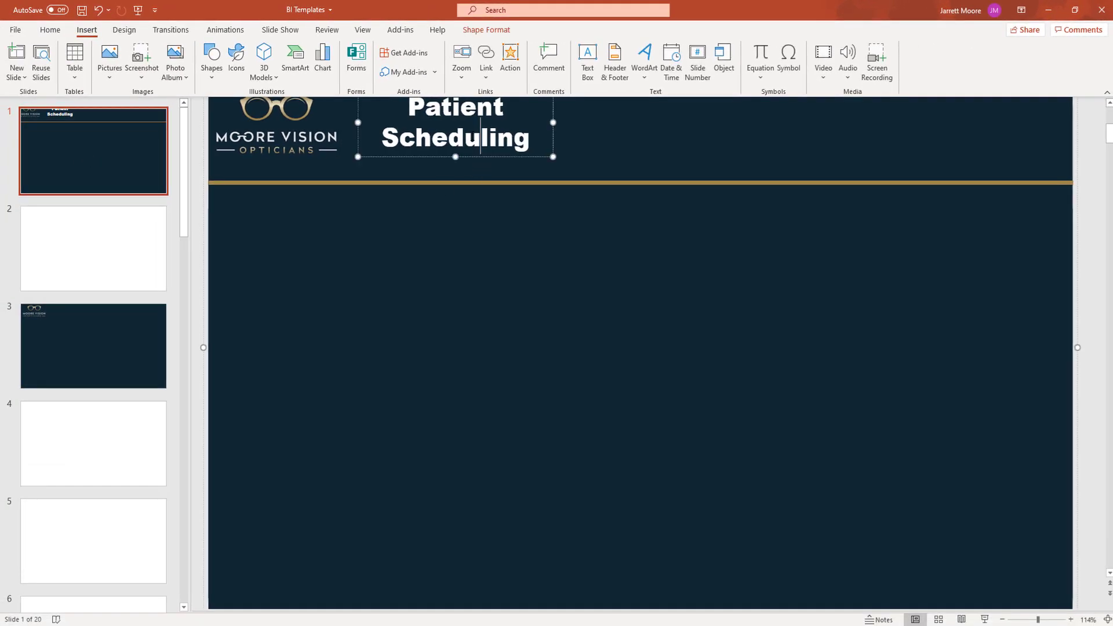
left_click(50, 29)
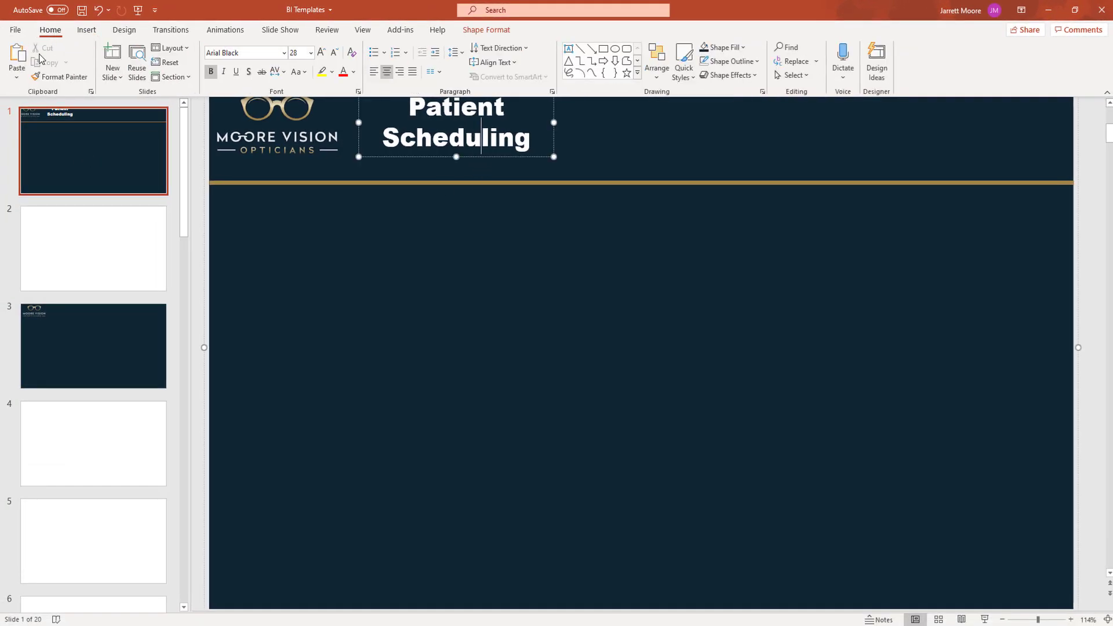
scroll(502, 177, "up", 1)
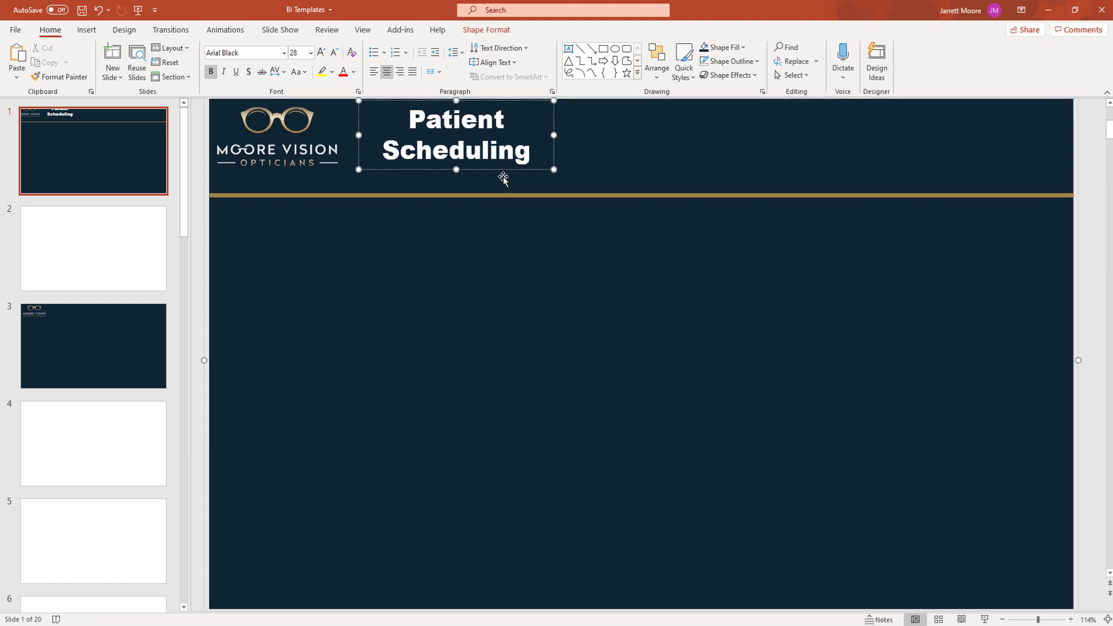
left_click(383, 104)
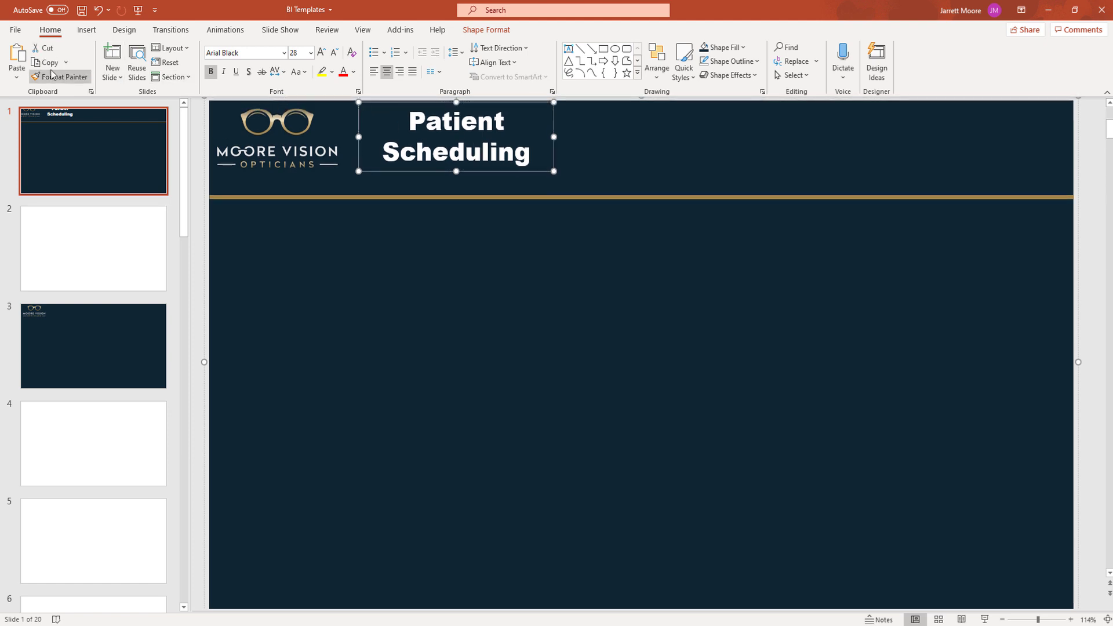
left_click(74, 342)
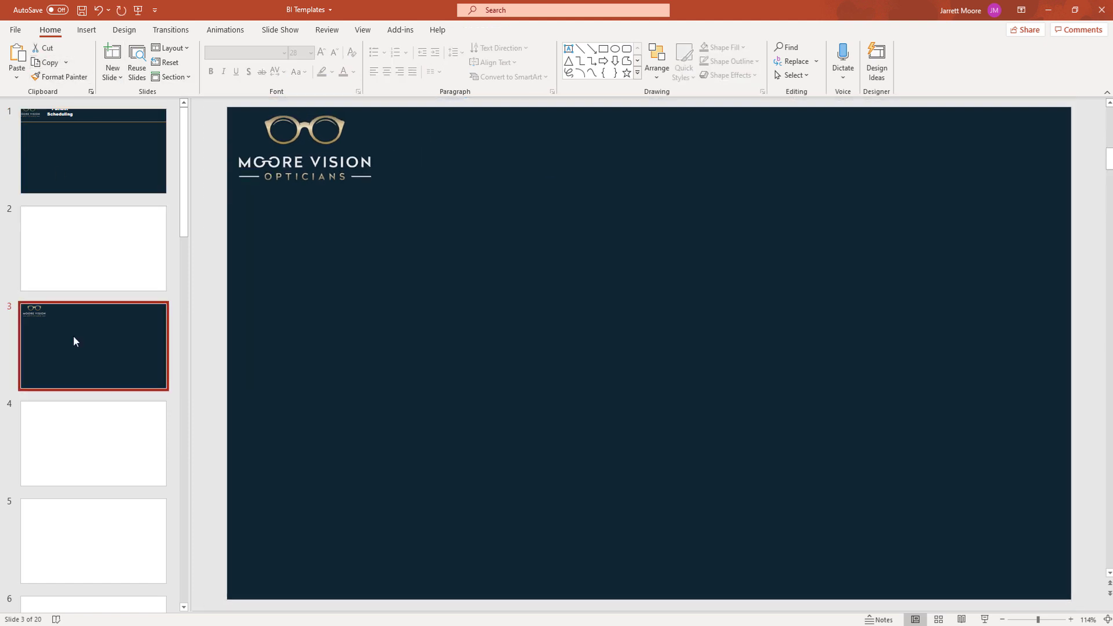
Paste the title onto slide 3 and place it beside the logo
left_click(17, 58)
scroll(480, 137, "down", 1)
left_click_drag(480, 136, 505, 139)
left_click(684, 255)
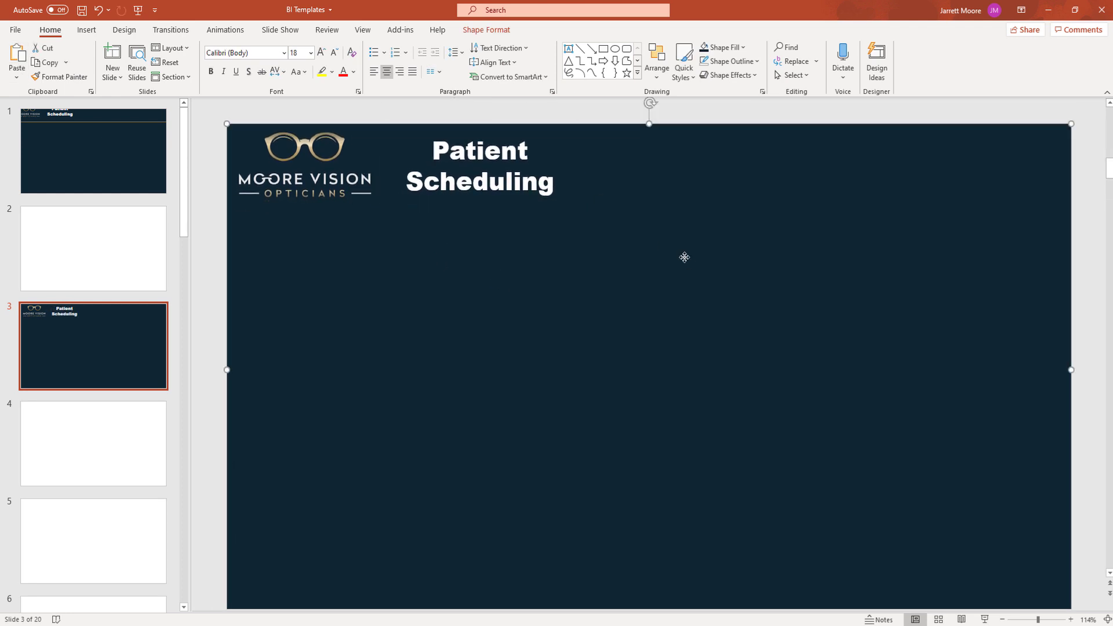